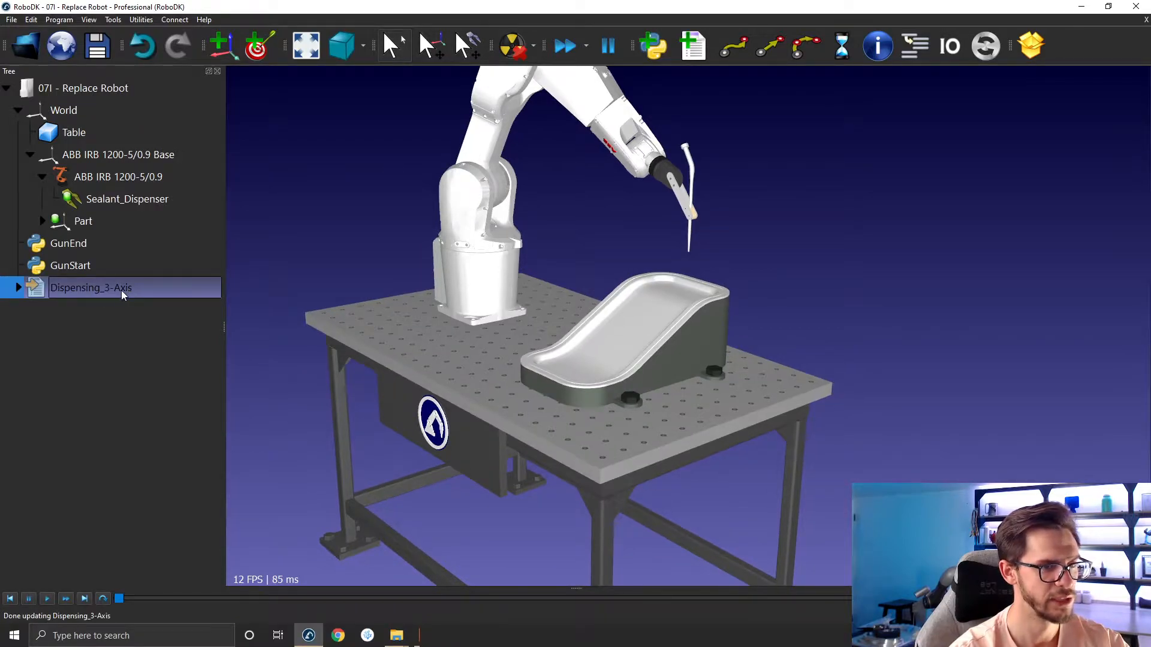
Delete the 4.0 s pause instruction from the Dispensing_3-Axis program
{"action": "left_click", "coordinate": [18, 289]}
{"action": "left_click", "coordinate": [60, 355]}
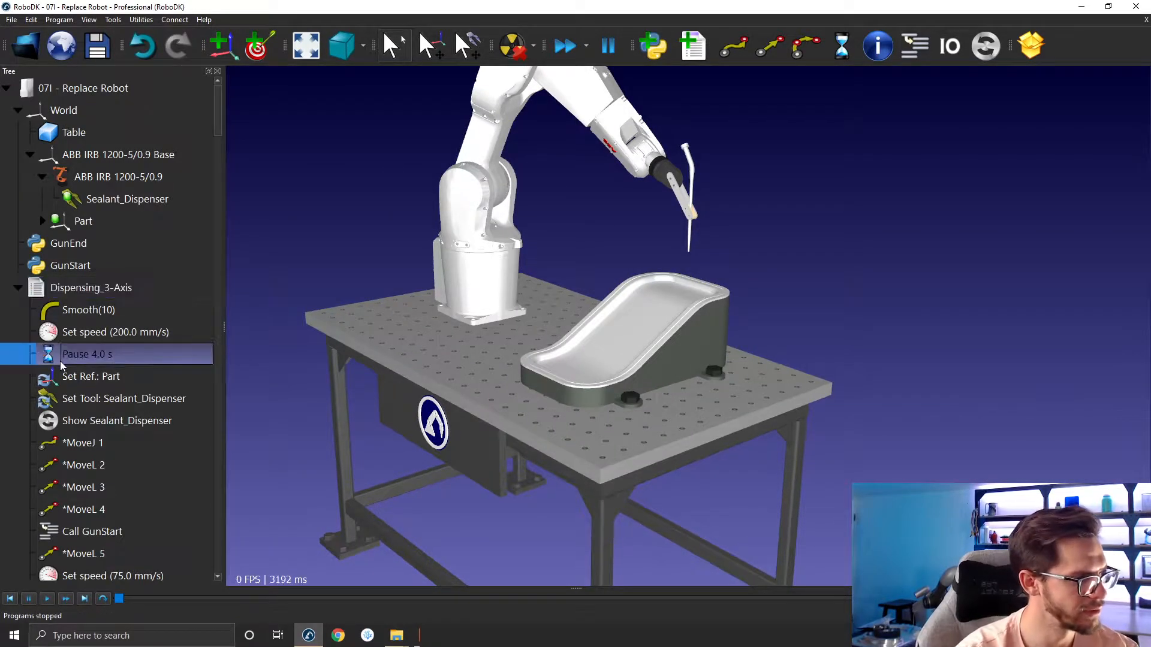
{"action": "key", "text": "Delete"}
Run the Dispensing_3-Axis program with the ABB robot and examine the sealant path along the part
{"action": "double_click", "coordinate": [59, 293]}
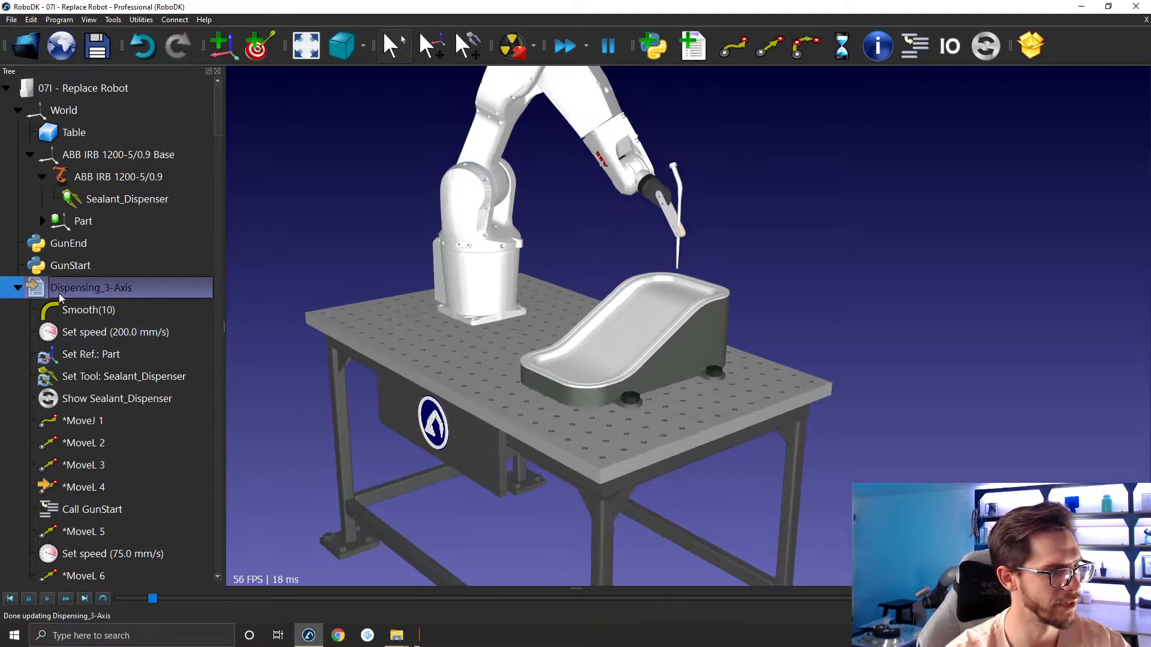
{"action": "left_click_drag", "start_coordinate": [449, 304], "coordinate": [434, 441]}
{"action": "key", "text": "Escape"}
{"action": "left_click", "coordinate": [109, 271]}
{"action": "double_click", "coordinate": [102, 287]}
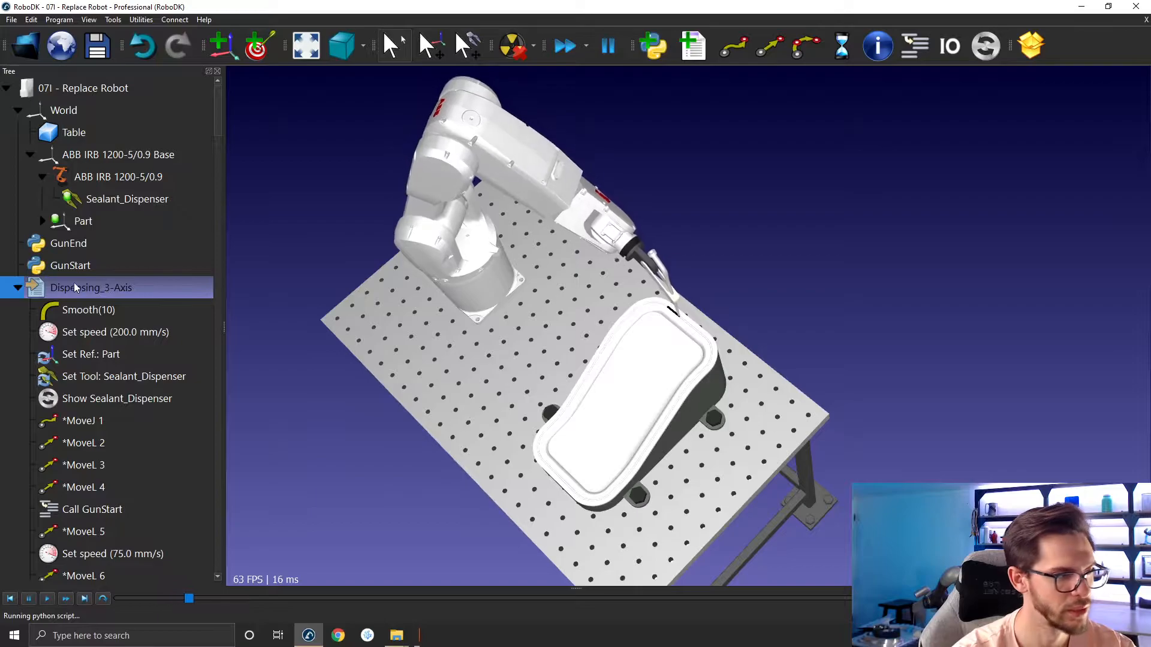
{"action": "left_click", "coordinate": [19, 288]}
{"action": "left_click_drag", "start_coordinate": [447, 558], "coordinate": [502, 400]}
{"action": "middle_click_drag", "start_coordinate": [327, 329], "coordinate": [386, 286]}
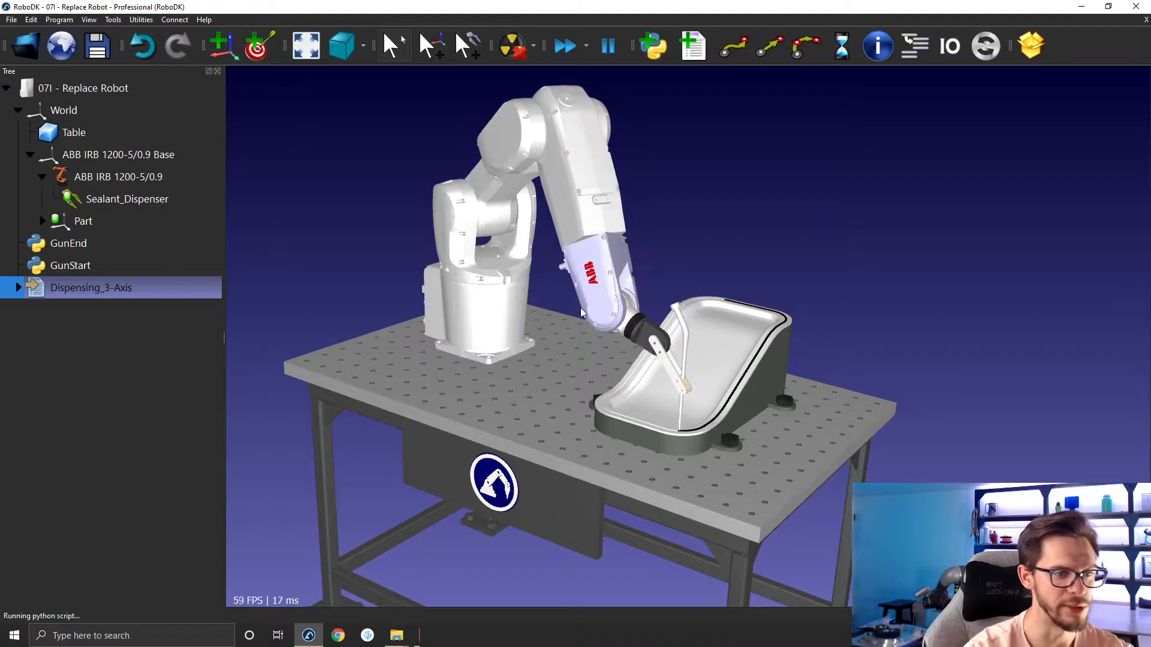
{"action": "left_click", "coordinate": [330, 294]}
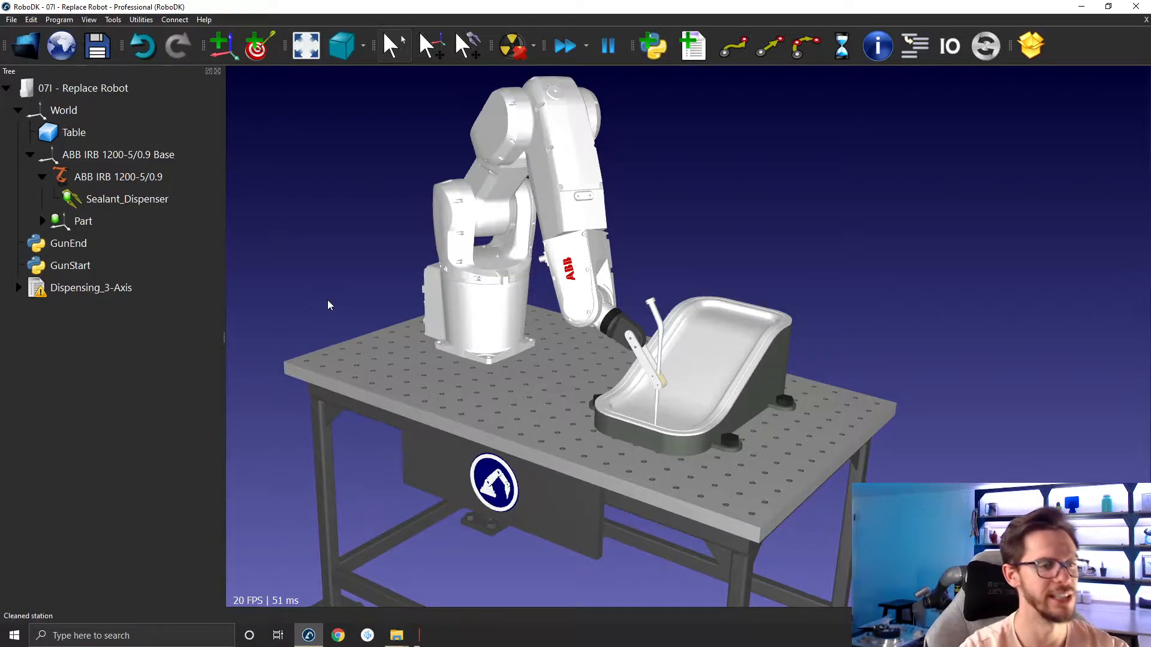
Replace the ABB IRB 1200-5/0.9 robot with KUKA-KR-6-R900-sixx.robot from the library folder
{"action": "mouse_move", "coordinate": [589, 252]}
{"action": "right_mouse_down"}
{"action": "mouse_move", "coordinate": [622, 227]}
{"action": "mouse_move", "coordinate": [629, 251]}
{"action": "right_mouse_up"}
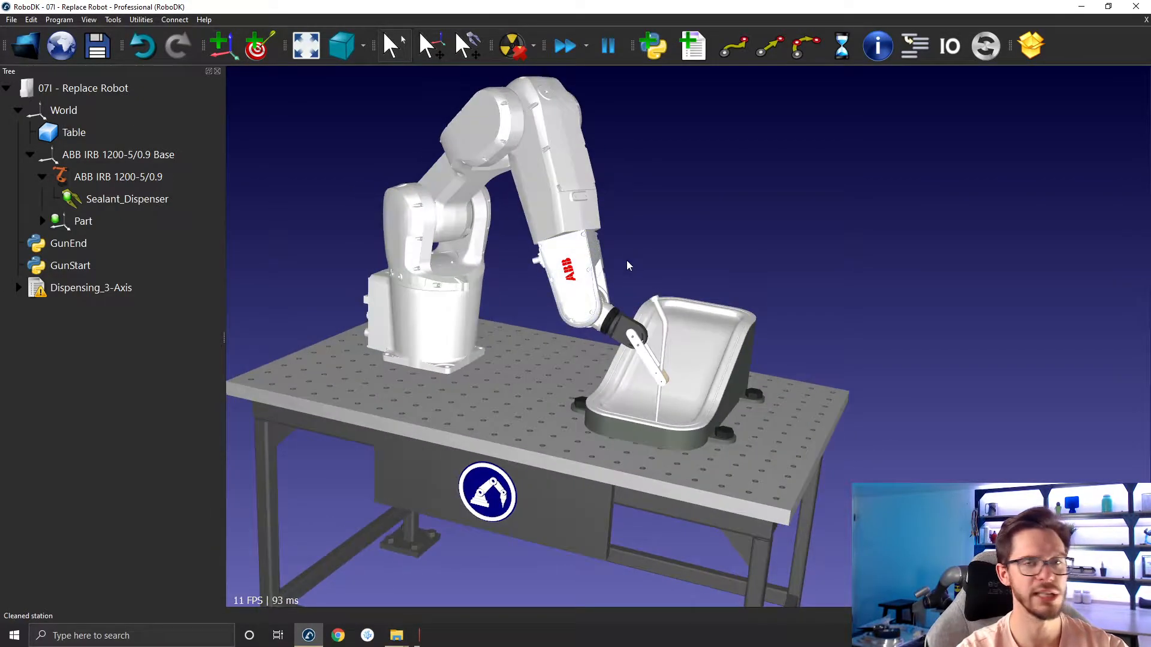
{"action": "right_click", "coordinate": [505, 141]}
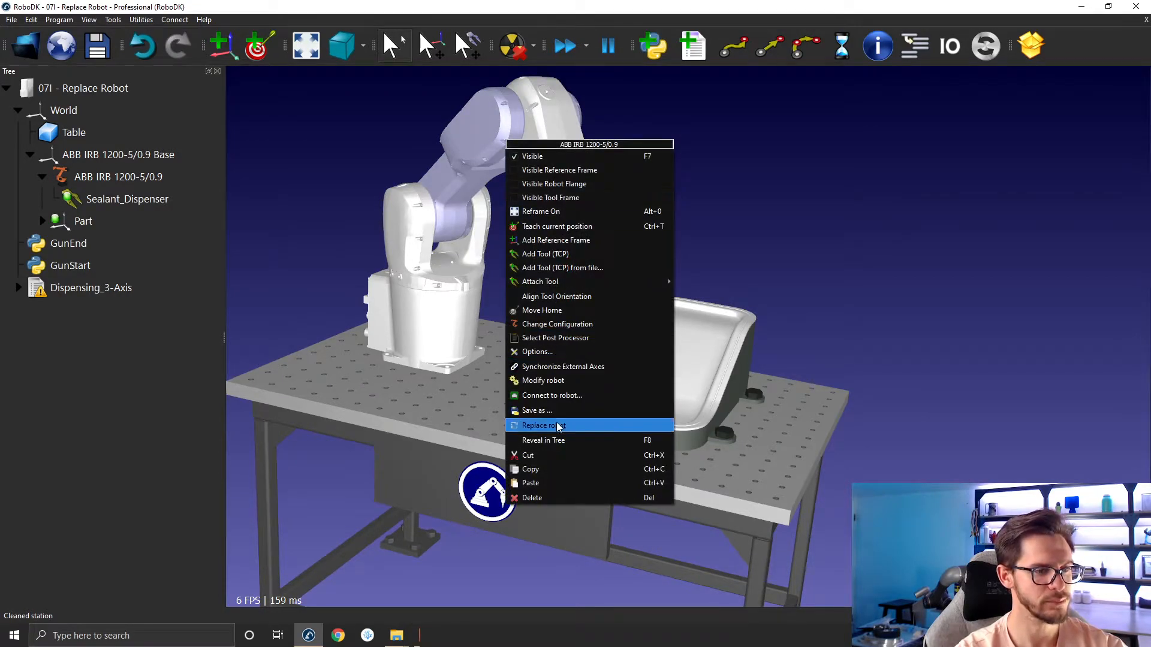
{"action": "left_click", "coordinate": [544, 425]}
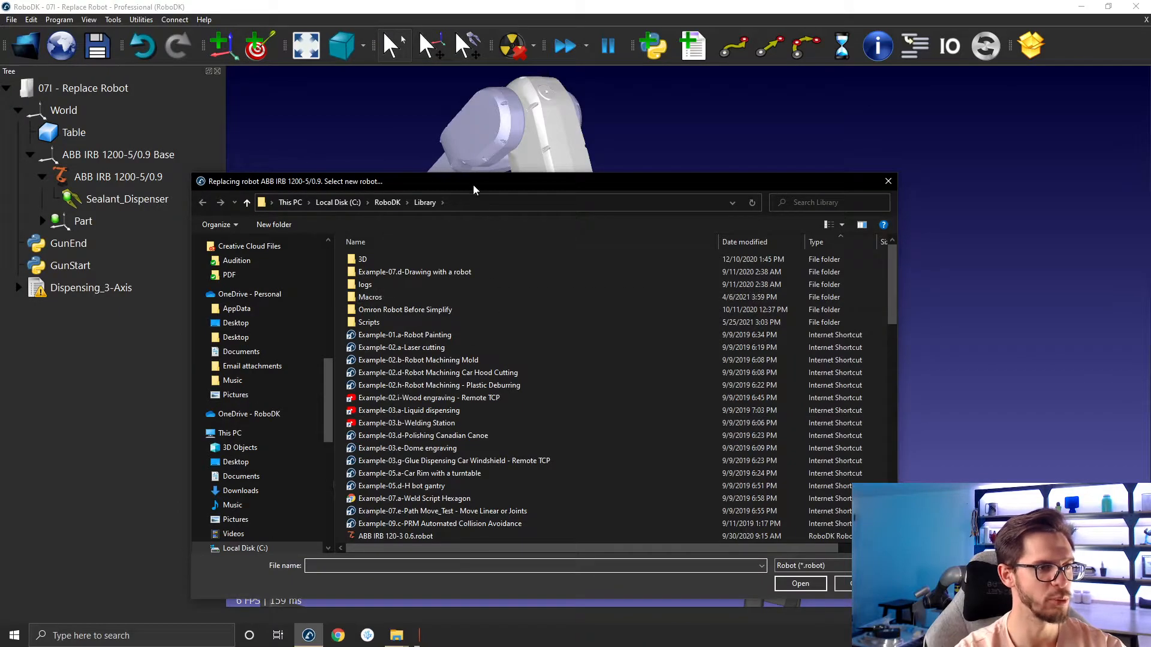
{"action": "left_click_drag", "start_coordinate": [474, 190], "coordinate": [485, 81]}
{"action": "scroll", "coordinate": [483, 367], "scroll_direction": "down", "scroll_amount": 5}
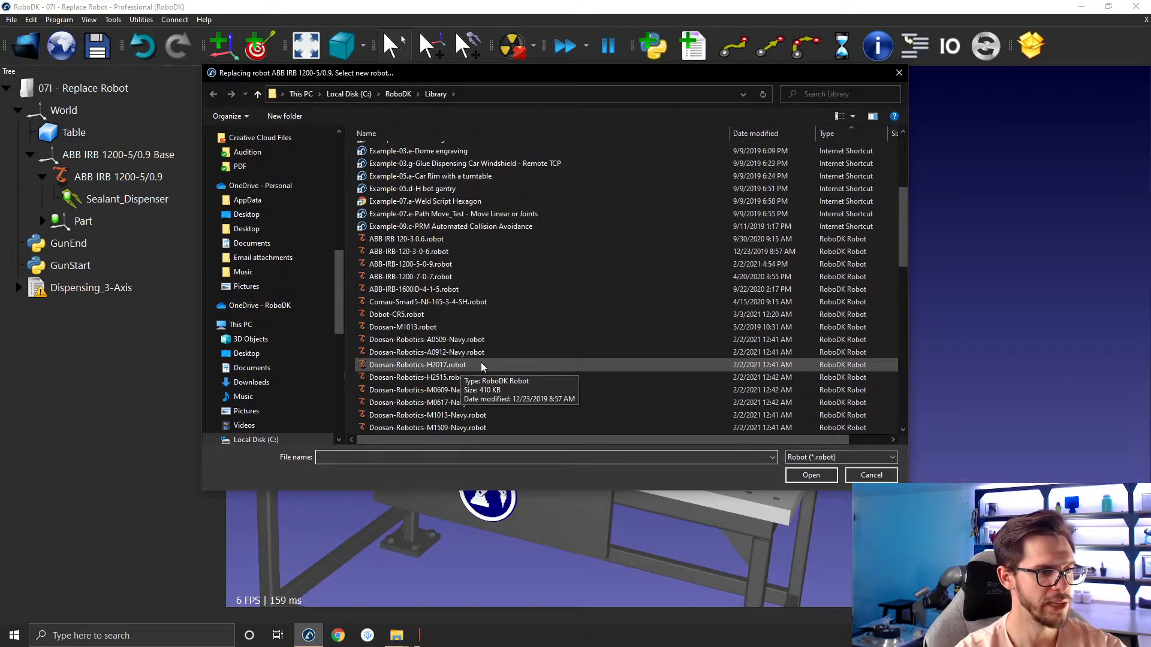
{"action": "scroll", "coordinate": [482, 367], "scroll_direction": "down", "scroll_amount": 6}
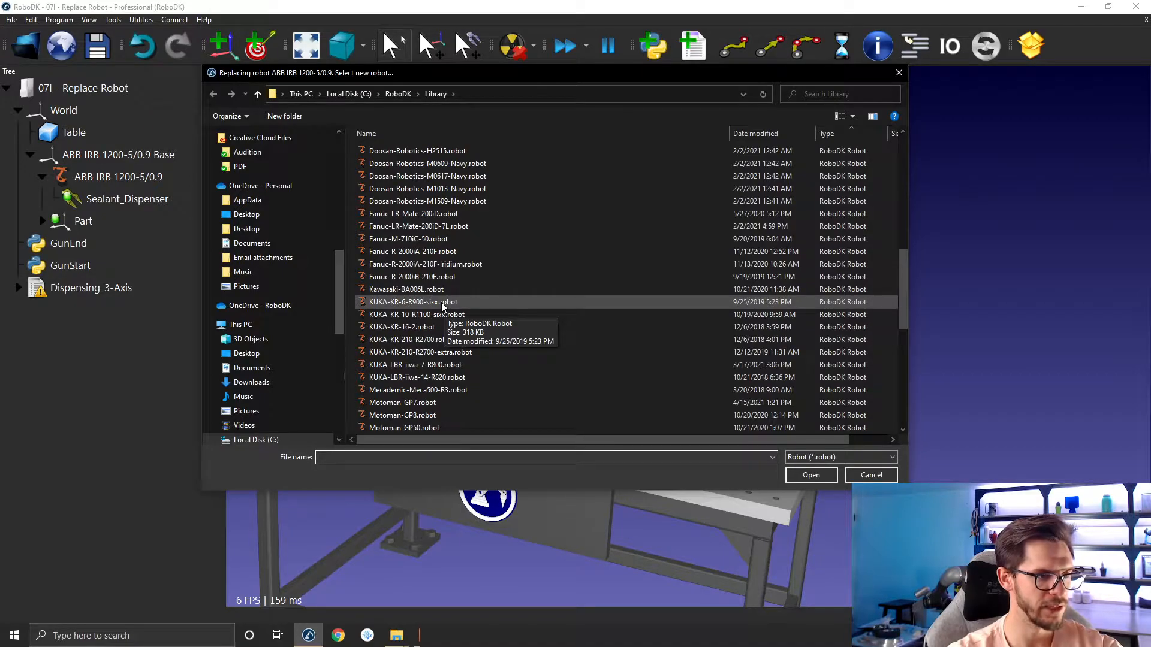
{"action": "left_click", "coordinate": [442, 303]}
{"action": "left_click", "coordinate": [811, 475]}
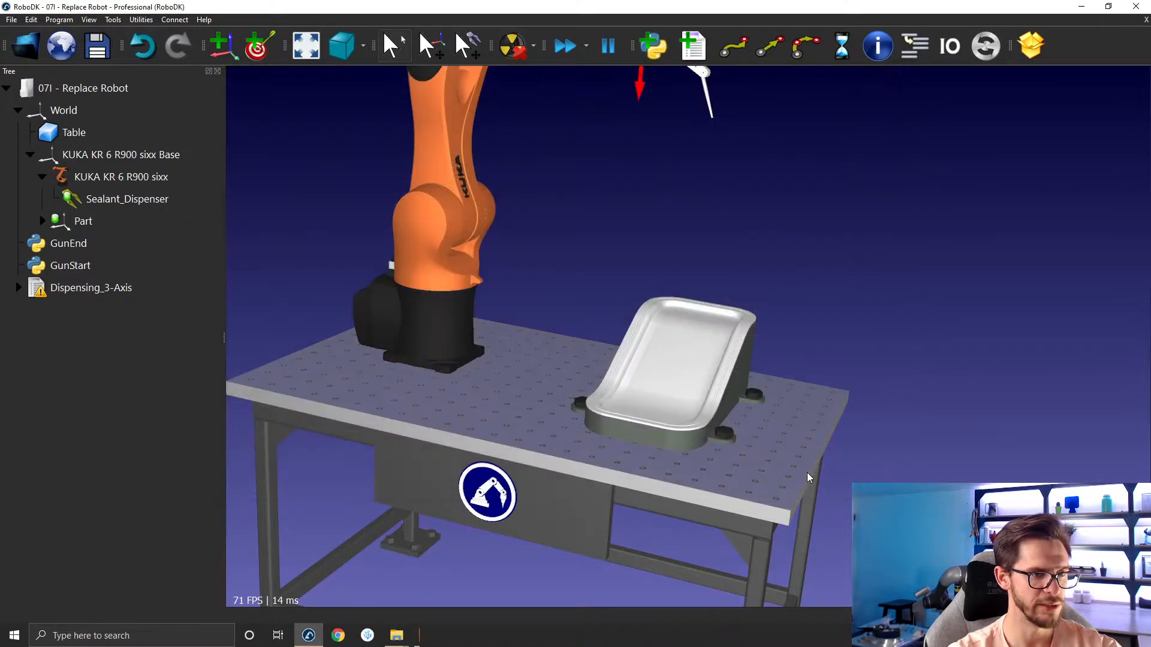
Expand the Dispensing_3-Axis program and run it with the KUKA robot
{"action": "scroll", "coordinate": [622, 470], "scroll_direction": "down", "scroll_amount": 3}
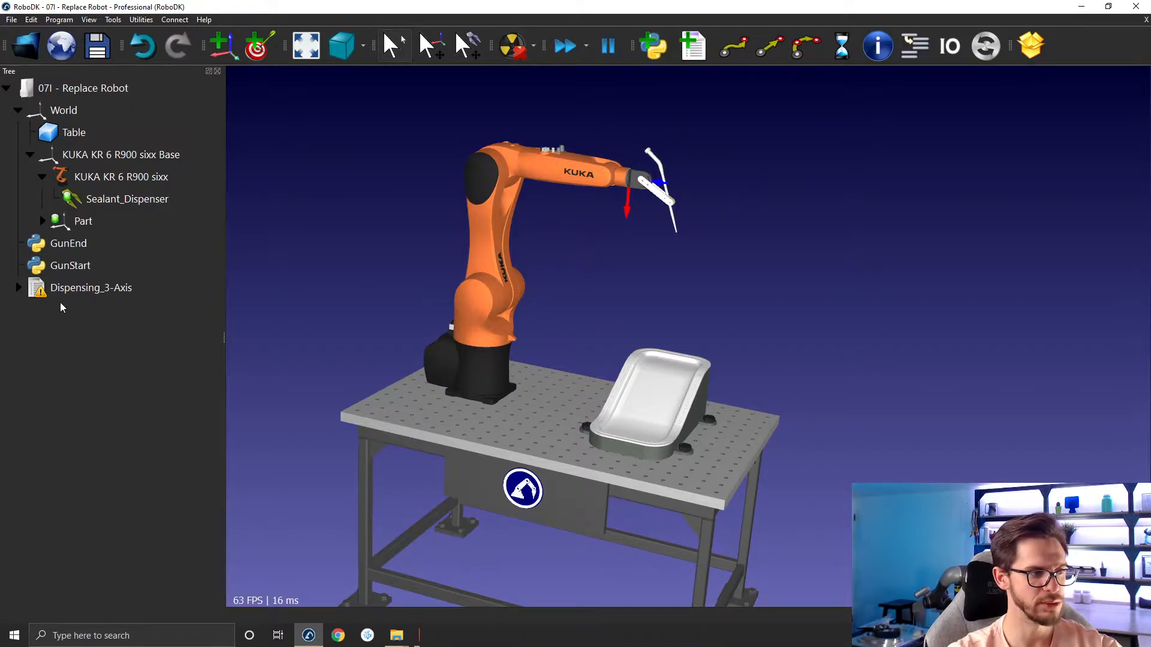
{"action": "left_click", "coordinate": [18, 289]}
{"action": "double_click", "coordinate": [64, 296]}
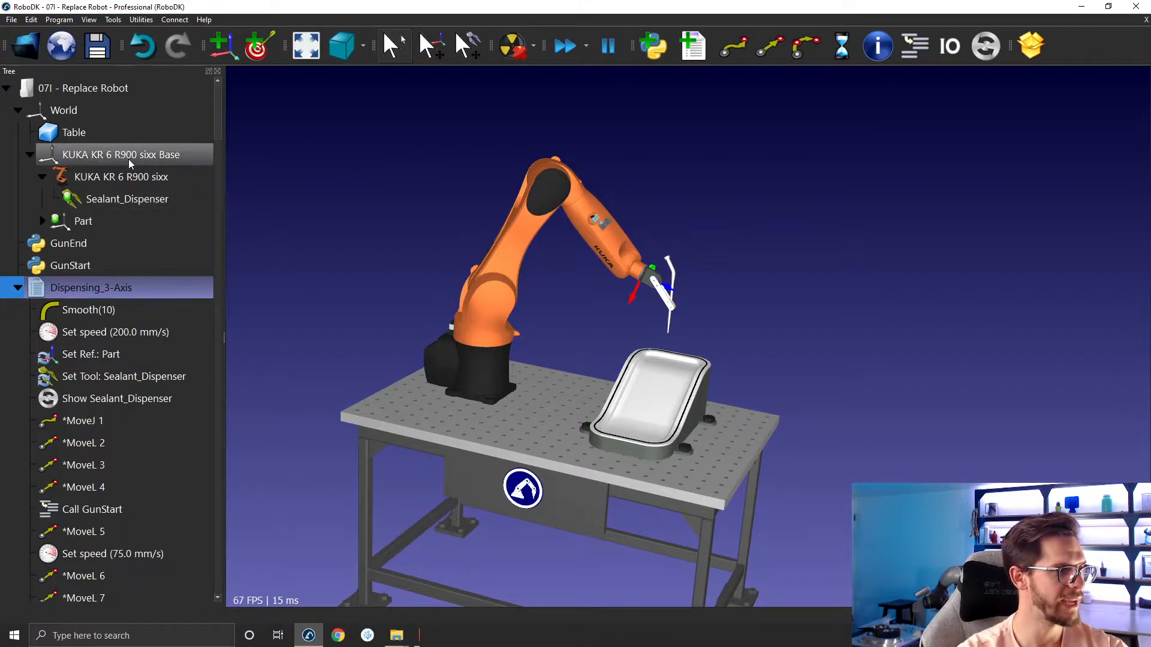
Replace the KUKA KR 6 R900 sixx robot with Fanuc-LR-Mate-200iD-7L.robot from the library folder
{"action": "right_click", "coordinate": [115, 178]}
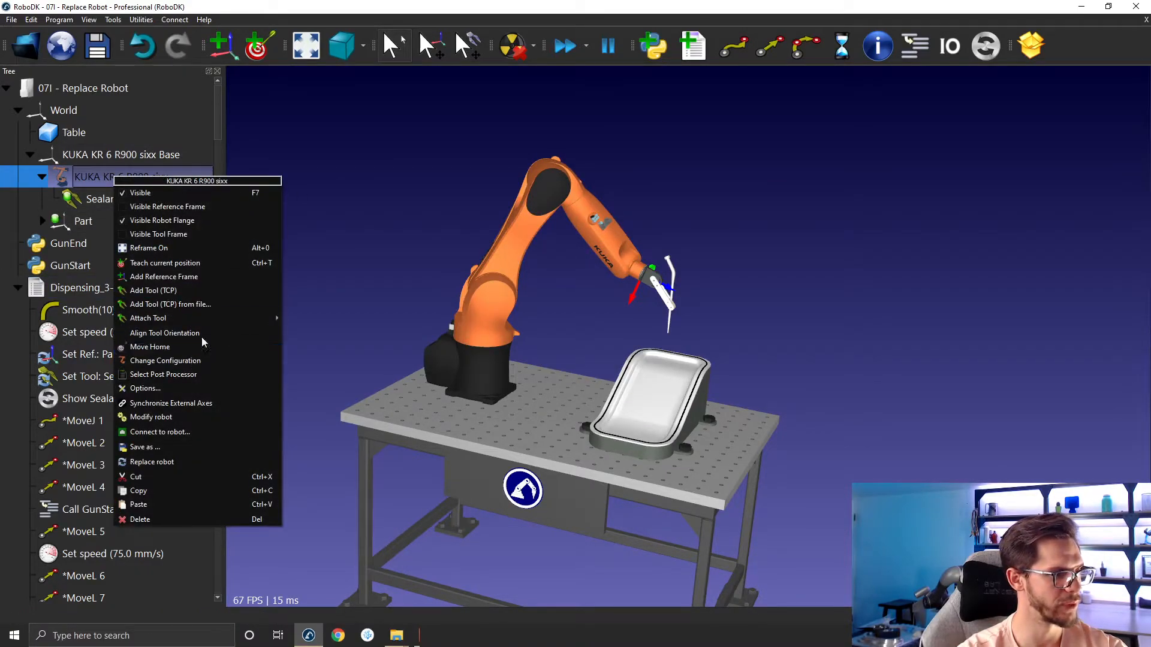
{"action": "left_click", "coordinate": [181, 462]}
{"action": "scroll", "coordinate": [482, 287], "scroll_direction": "down", "scroll_amount": 10}
{"action": "scroll", "coordinate": [483, 289], "scroll_direction": "down", "scroll_amount": 1}
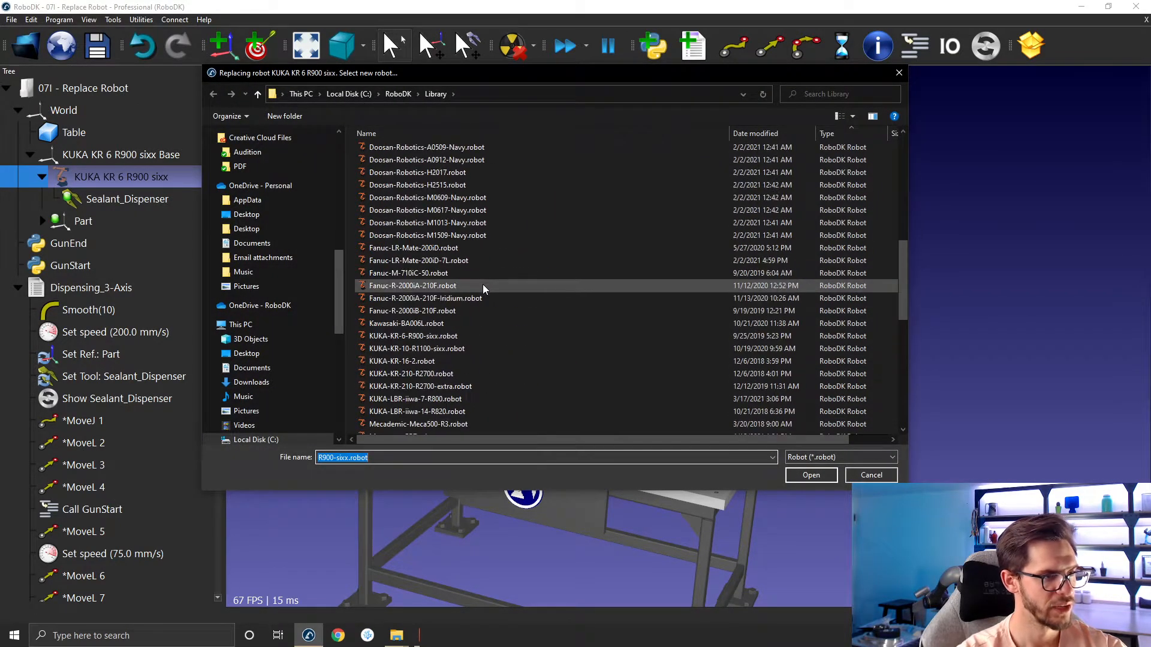
{"action": "double_click", "coordinate": [470, 260]}
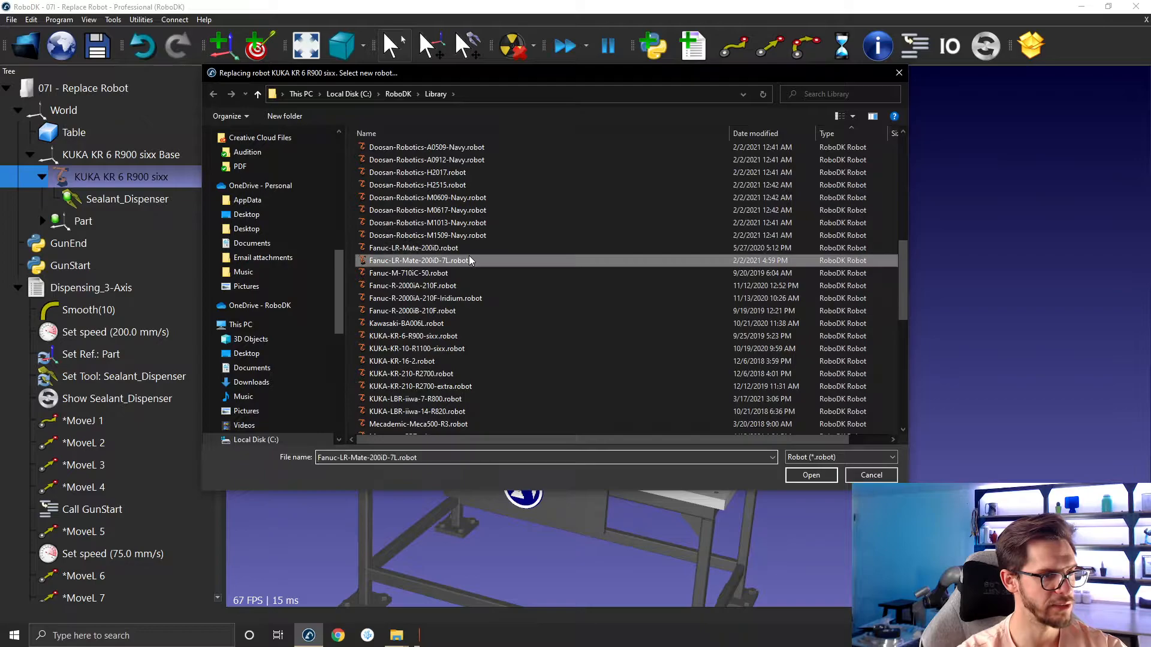
Check the Fanuc robot's mounting below the tabletop and open the details of its base frame
{"action": "left_click_drag", "start_coordinate": [499, 334], "coordinate": [549, 333]}
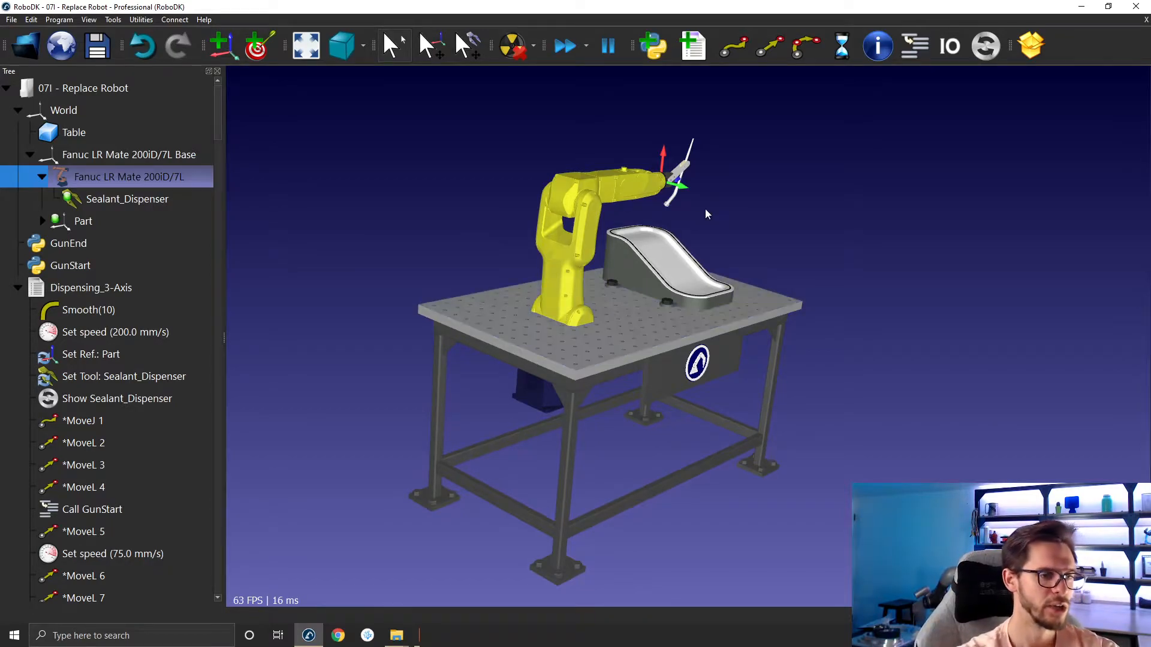
{"action": "left_click_drag", "start_coordinate": [599, 319], "coordinate": [626, 188]}
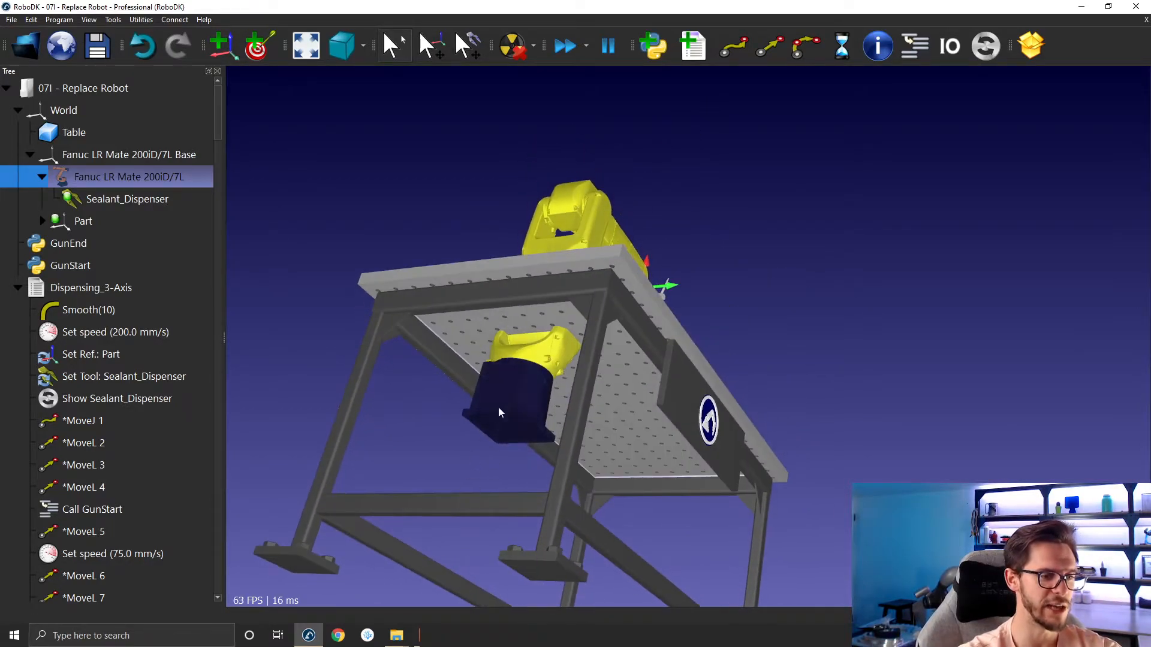
{"action": "left_click_drag", "start_coordinate": [485, 485], "coordinate": [512, 336]}
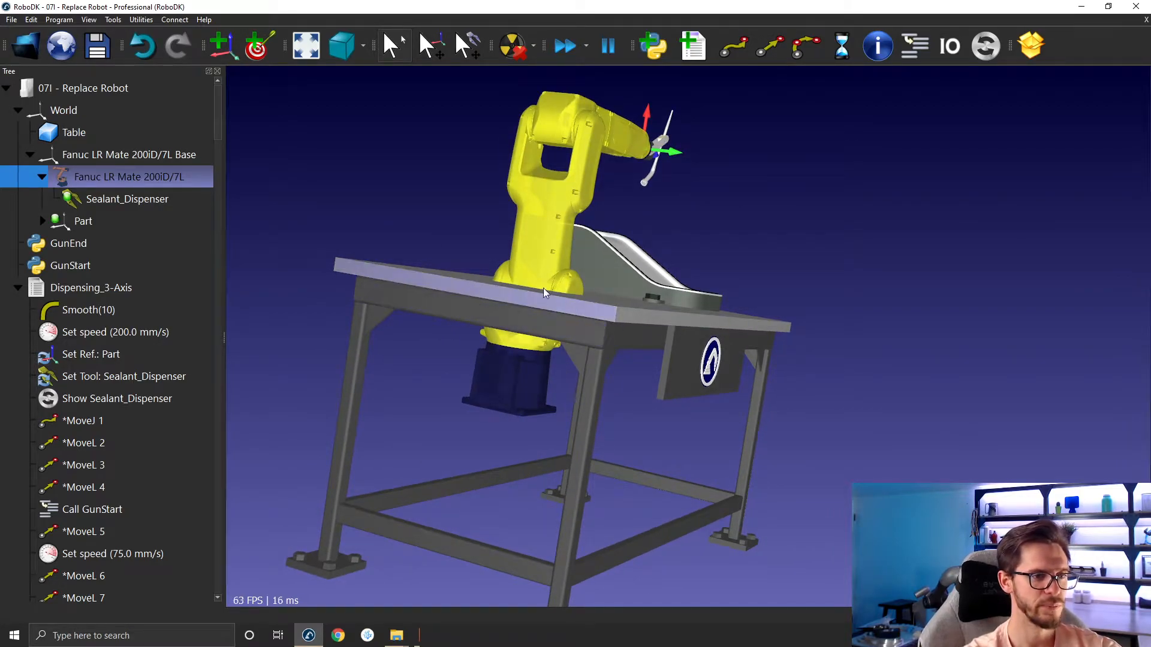
{"action": "right_click_drag", "start_coordinate": [606, 307], "coordinate": [427, 433]}
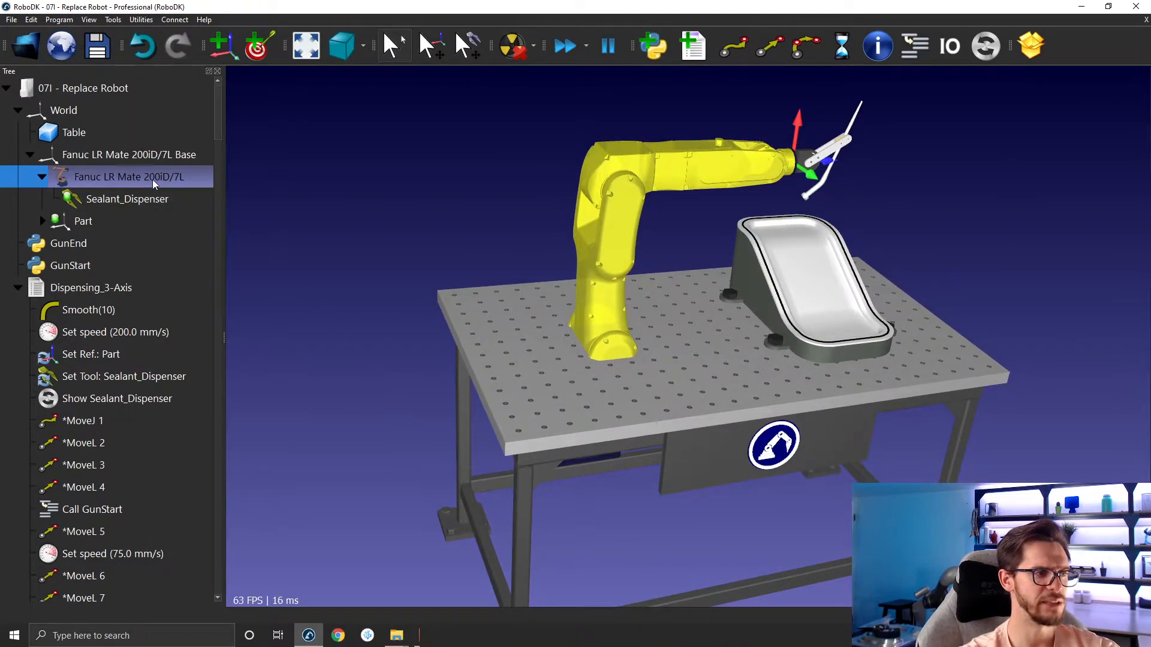
{"action": "double_click", "coordinate": [124, 157]}
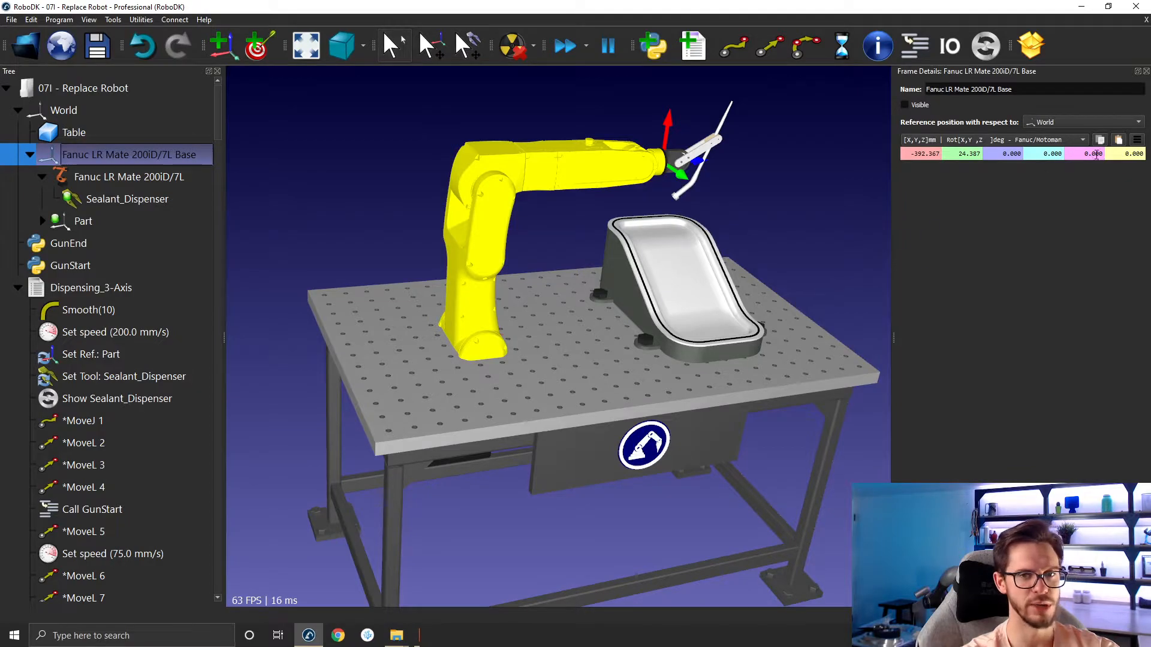
Try a Z position of 30 mm for the Fanuc base frame and reset it to 0
{"action": "double_click", "coordinate": [1014, 154]}
{"action": "type", "text": "30"}
{"action": "key", "text": "Return"}
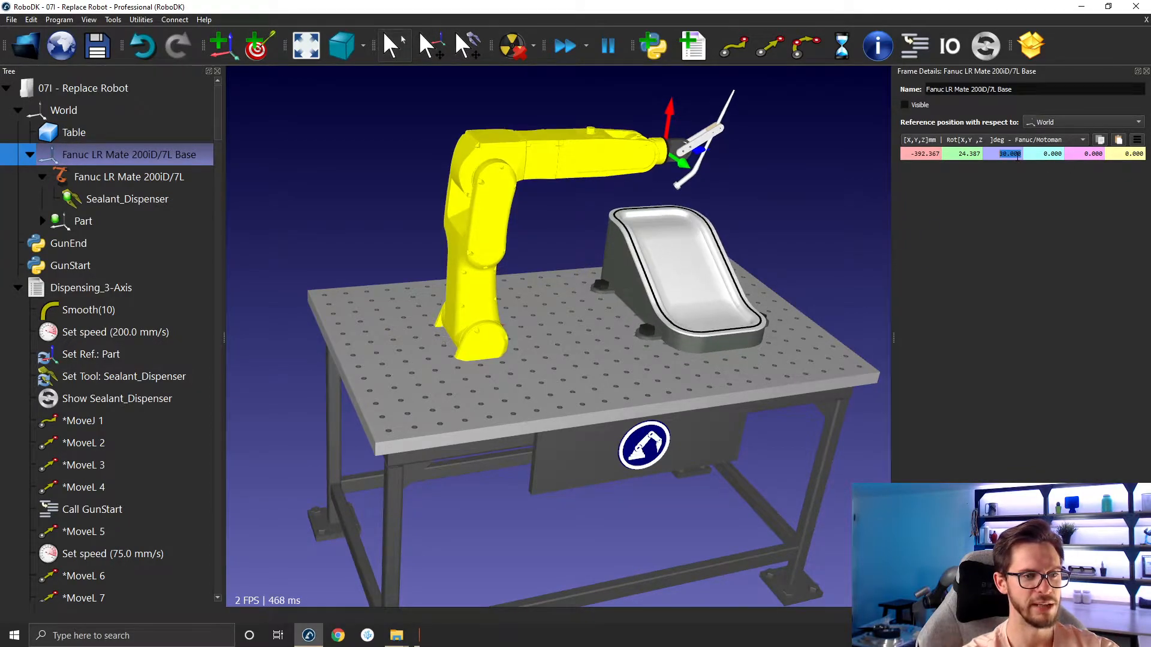
{"action": "double_click", "coordinate": [1012, 154]}
{"action": "type", "text": "0"}
{"action": "key", "text": "Return"}
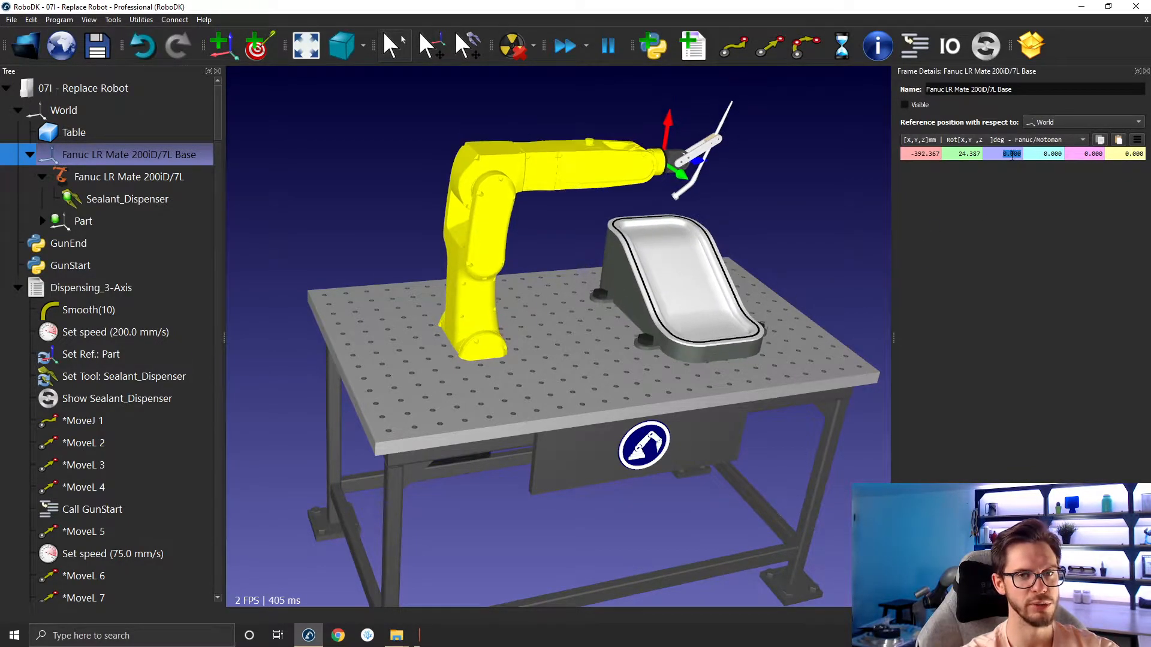
Change the support of the Part frame to World so it is independent of the robot base
{"action": "left_click", "coordinate": [42, 221]}
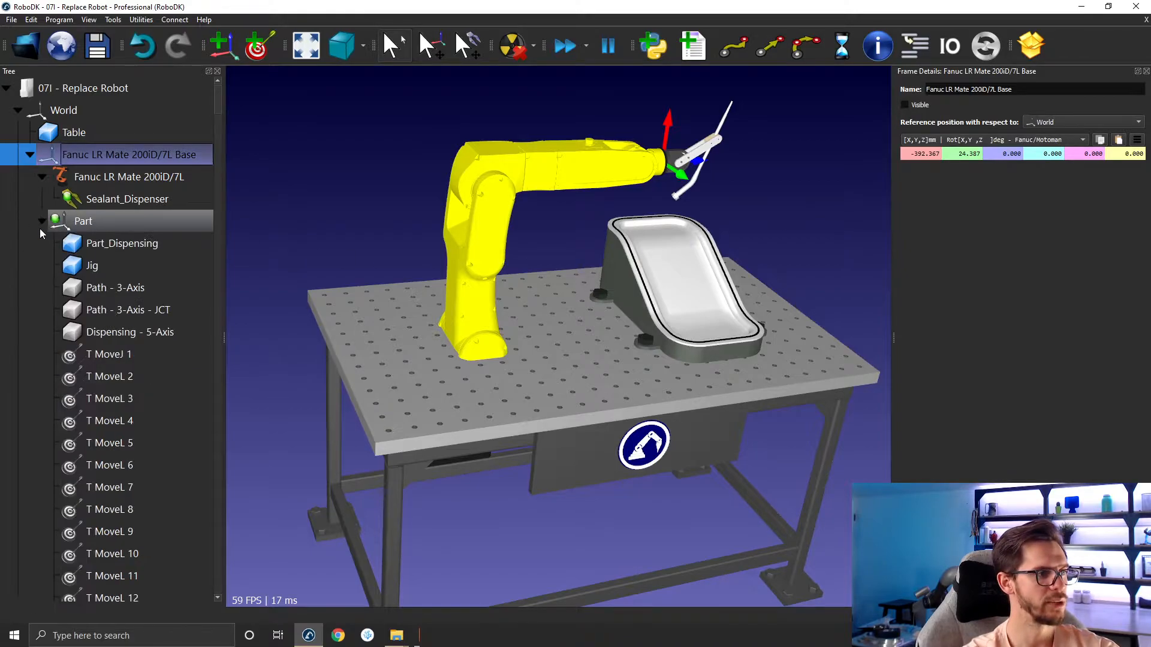
{"action": "right_click", "coordinate": [57, 228]}
{"action": "mouse_move", "coordinate": [150, 320]}
{"action": "left_click", "coordinate": [301, 315]}
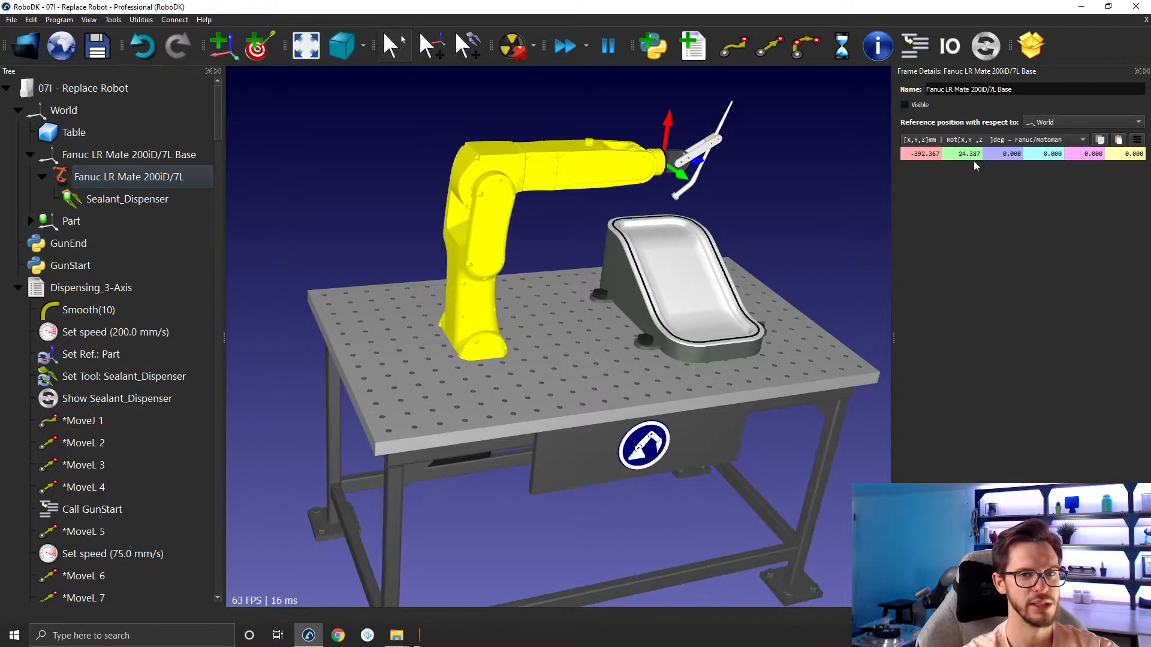
Raise the Fanuc base frame to a Z position of 330 mm and close its details
{"action": "scroll", "coordinate": [1008, 154], "scroll_direction": "up", "scroll_amount": 10}
{"action": "scroll", "coordinate": [1008, 158], "scroll_direction": "up", "scroll_amount": 13}
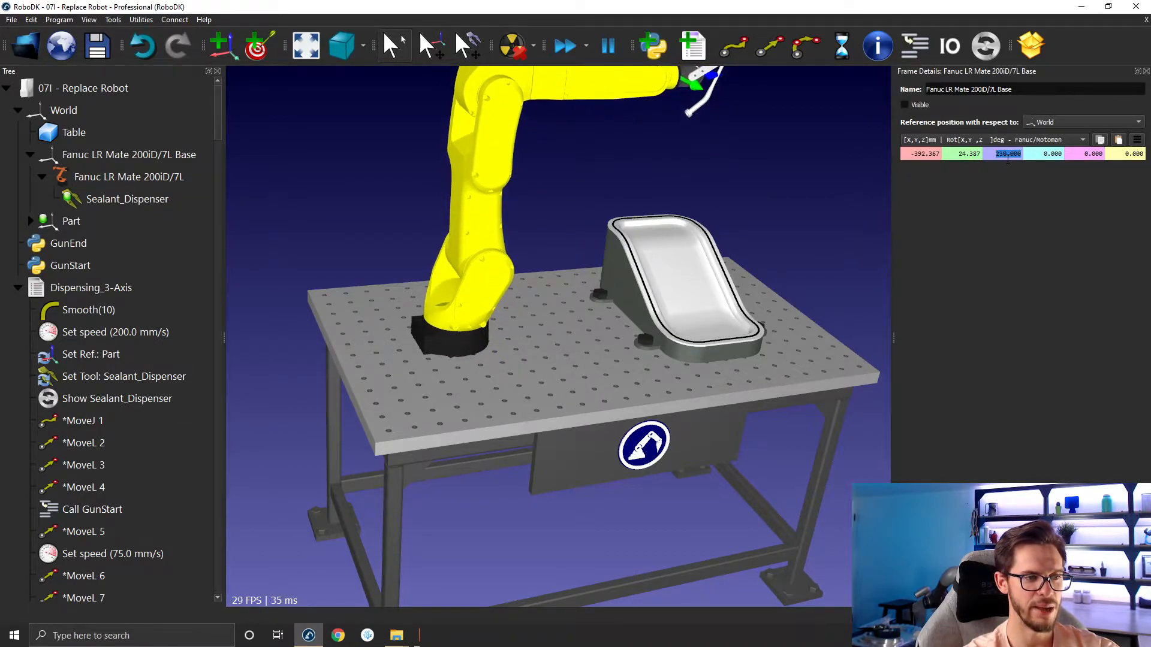
{"action": "scroll", "coordinate": [1008, 154], "scroll_direction": "up", "scroll_amount": 10}
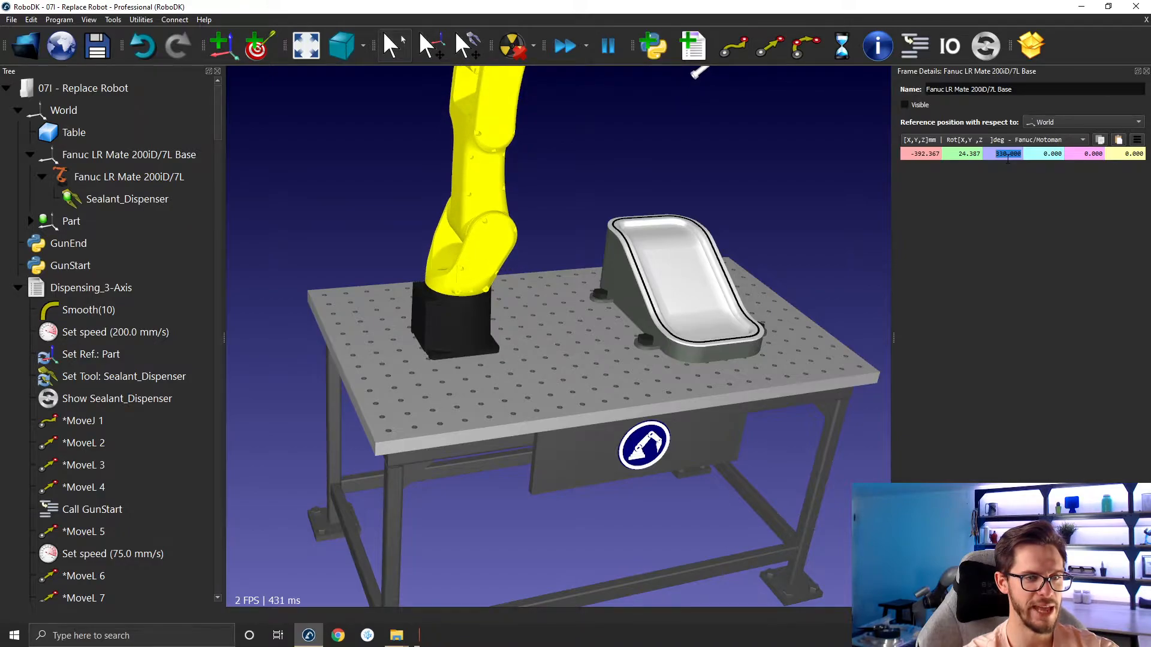
{"action": "left_click", "coordinate": [1146, 72]}
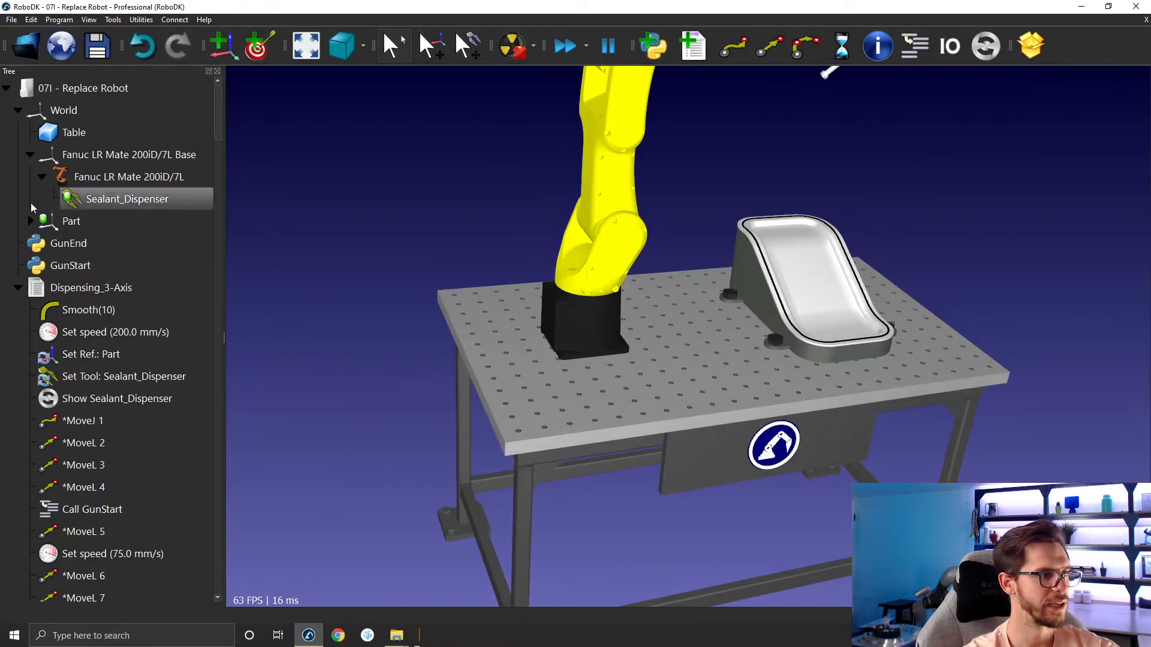
Change the support of the Part frame back to the Fanuc LR Mate 200iD/7L Base and check its contents
{"action": "right_click", "coordinate": [94, 219]}
{"action": "mouse_move", "coordinate": [172, 312]}
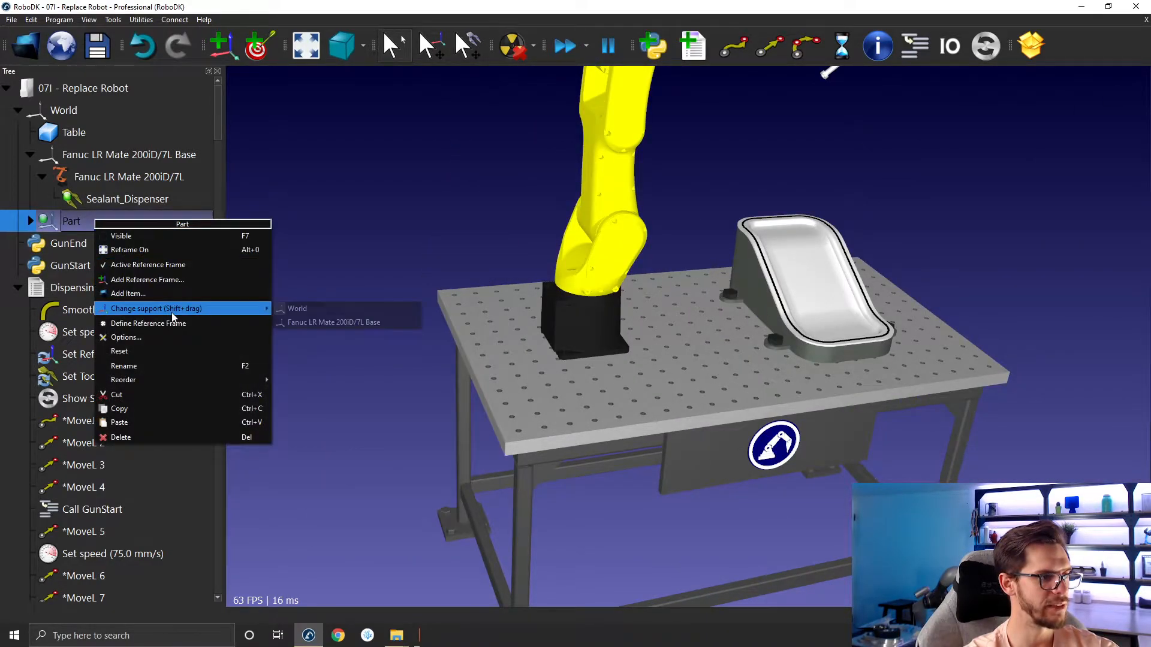
{"action": "left_click", "coordinate": [340, 322]}
{"action": "left_click", "coordinate": [41, 223]}
{"action": "scroll", "coordinate": [454, 241], "scroll_direction": "down", "scroll_amount": 2}
{"action": "middle_click_drag", "start_coordinate": [454, 241], "coordinate": [401, 403]}
{"action": "scroll", "coordinate": [328, 390], "scroll_direction": "up", "scroll_amount": 1}
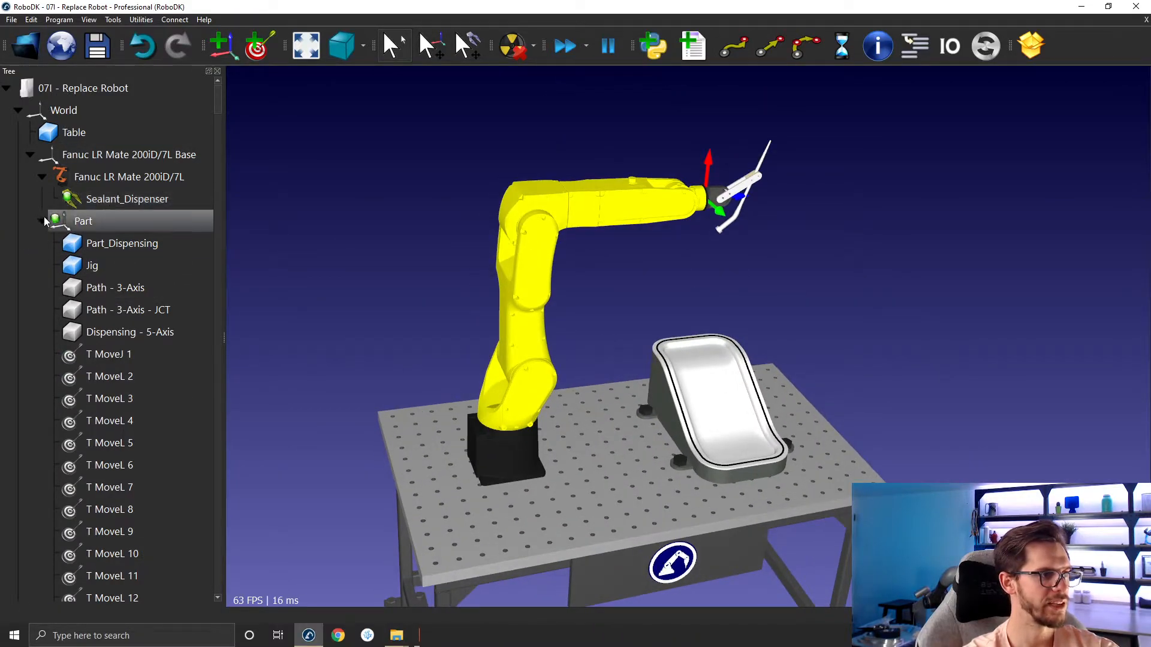
{"action": "left_click", "coordinate": [42, 221]}
Run the Dispensing_3-Axis program with the Fanuc robot and dismiss the resulting message
{"action": "double_click", "coordinate": [54, 291]}
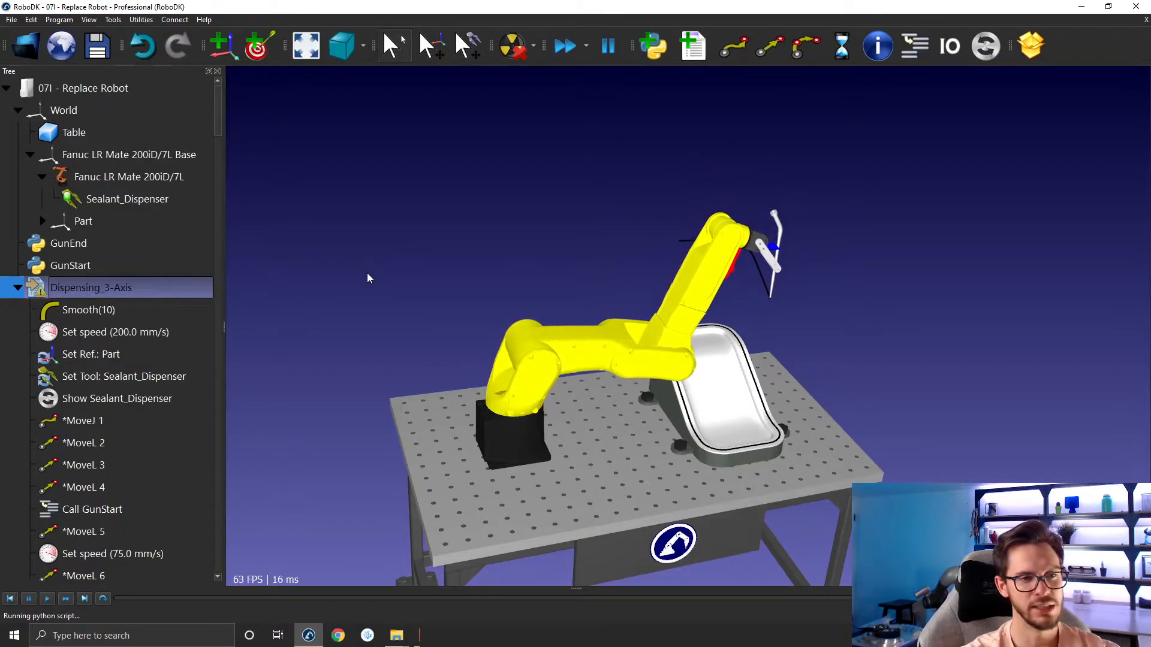
{"action": "left_click_drag", "start_coordinate": [469, 368], "coordinate": [376, 282]}
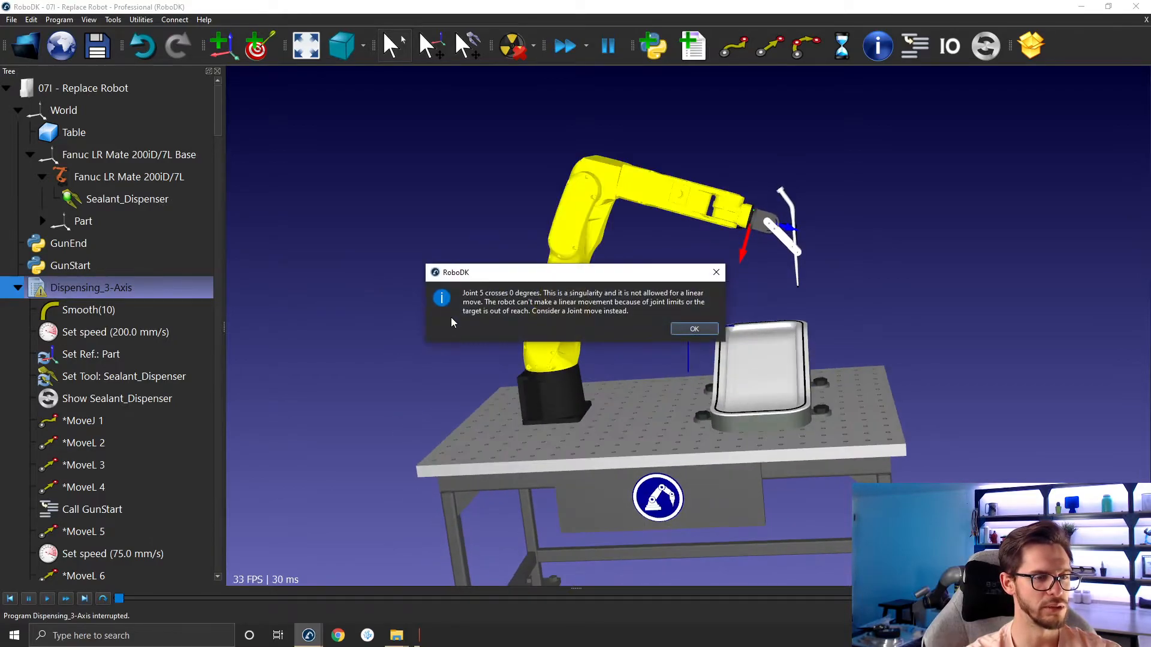
{"action": "left_click", "coordinate": [702, 331]}
{"action": "left_click", "coordinate": [423, 259]}
Link the Set Ref. instruction to the Part frame and run the Dispensing_3-Axis program
{"action": "right_click_drag", "start_coordinate": [583, 345], "coordinate": [588, 355]}
{"action": "left_click_drag", "start_coordinate": [589, 360], "coordinate": [476, 293]}
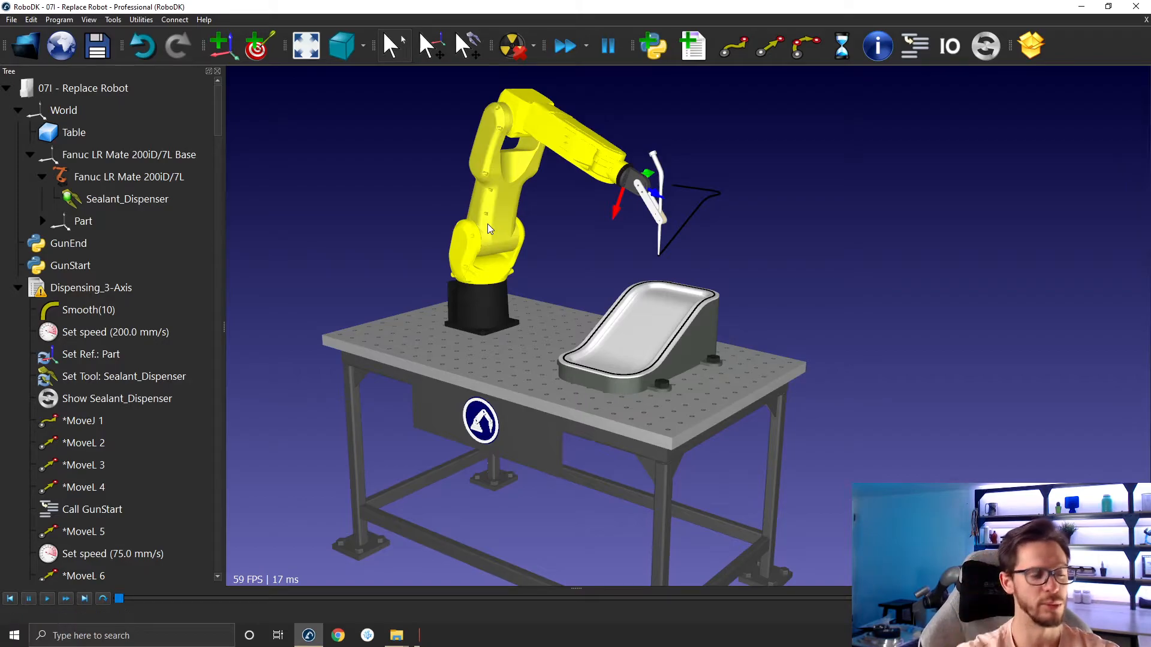
{"action": "right_click", "coordinate": [142, 354]}
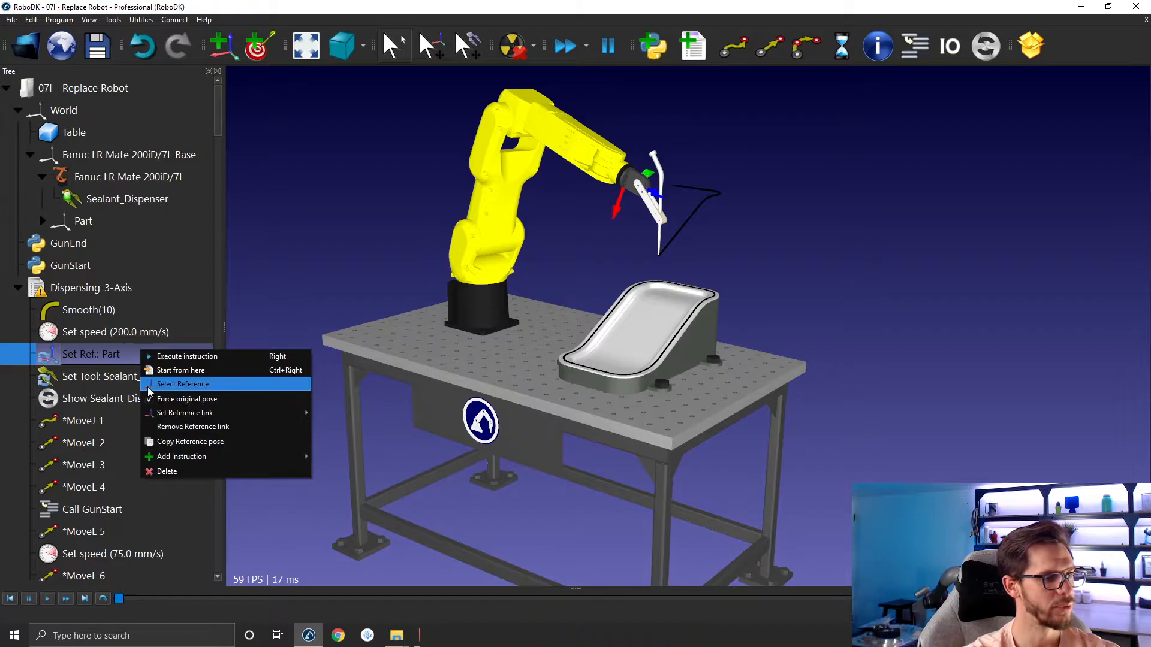
{"action": "mouse_move", "coordinate": [171, 413]}
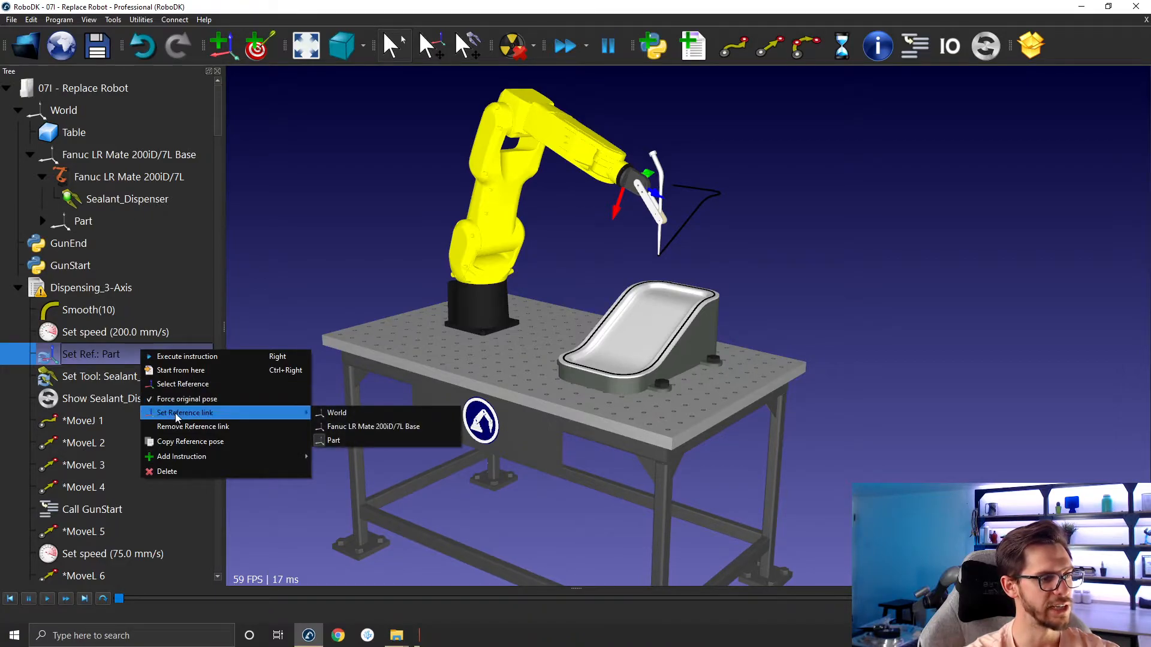
{"action": "left_click", "coordinate": [332, 444]}
{"action": "double_click", "coordinate": [151, 283]}
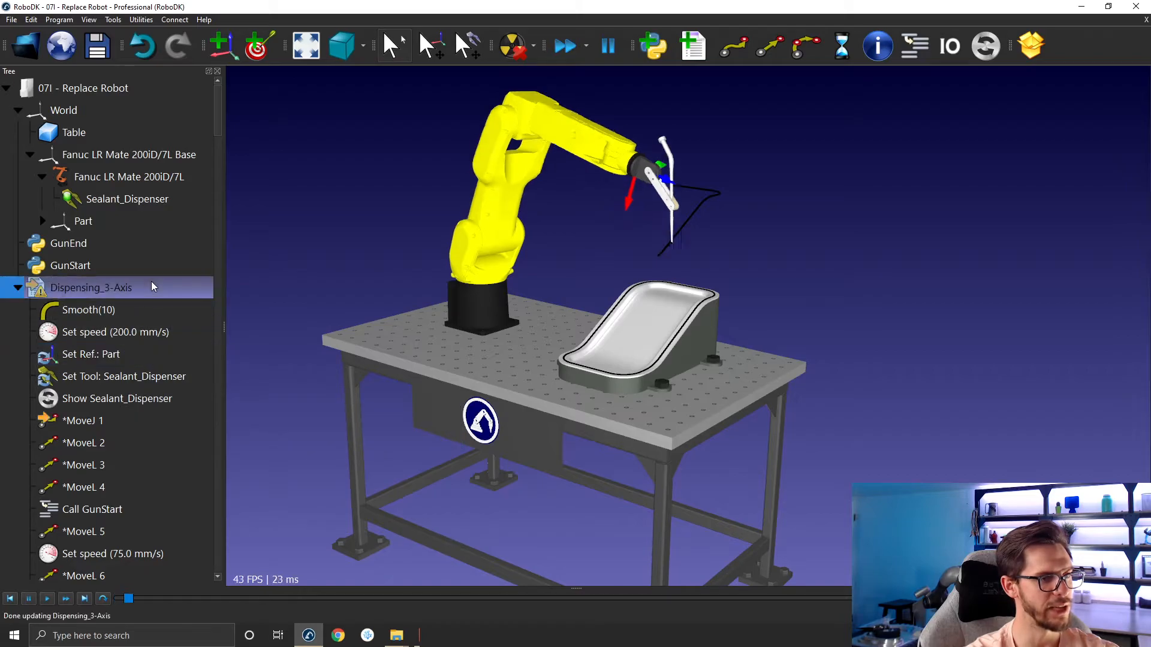
Turn off Force original pose for the Set Ref.: Part instruction and rerun the Dispensing_3-Axis program
{"action": "right_click", "coordinate": [105, 359]}
{"action": "left_click", "coordinate": [158, 411]}
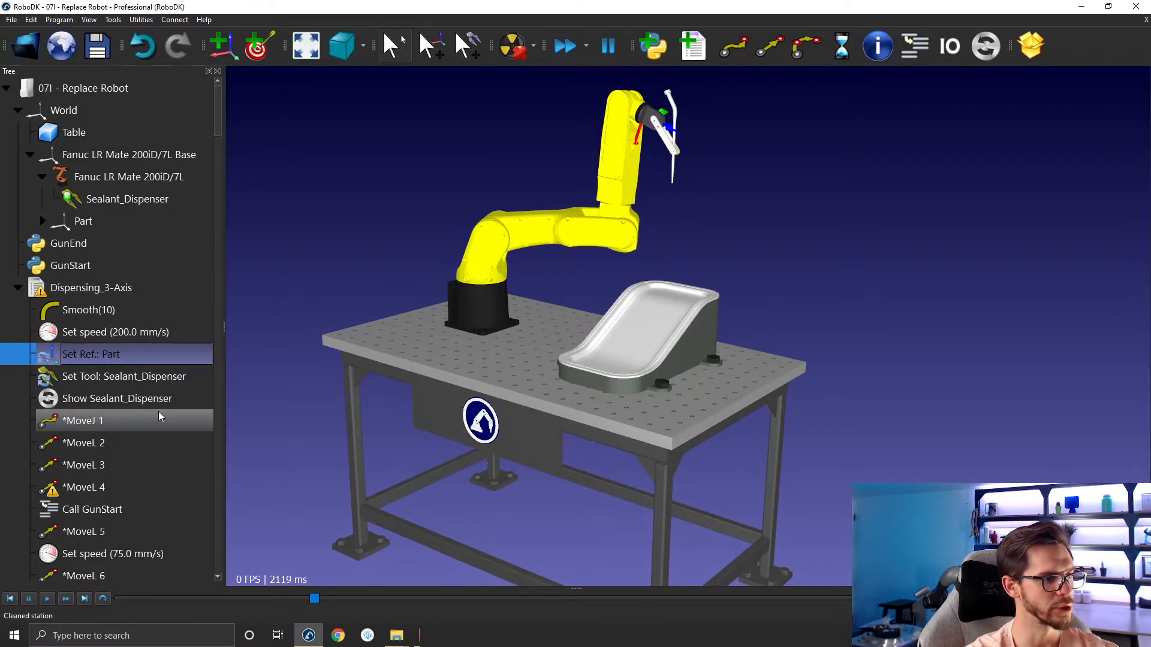
{"action": "double_click", "coordinate": [101, 280]}
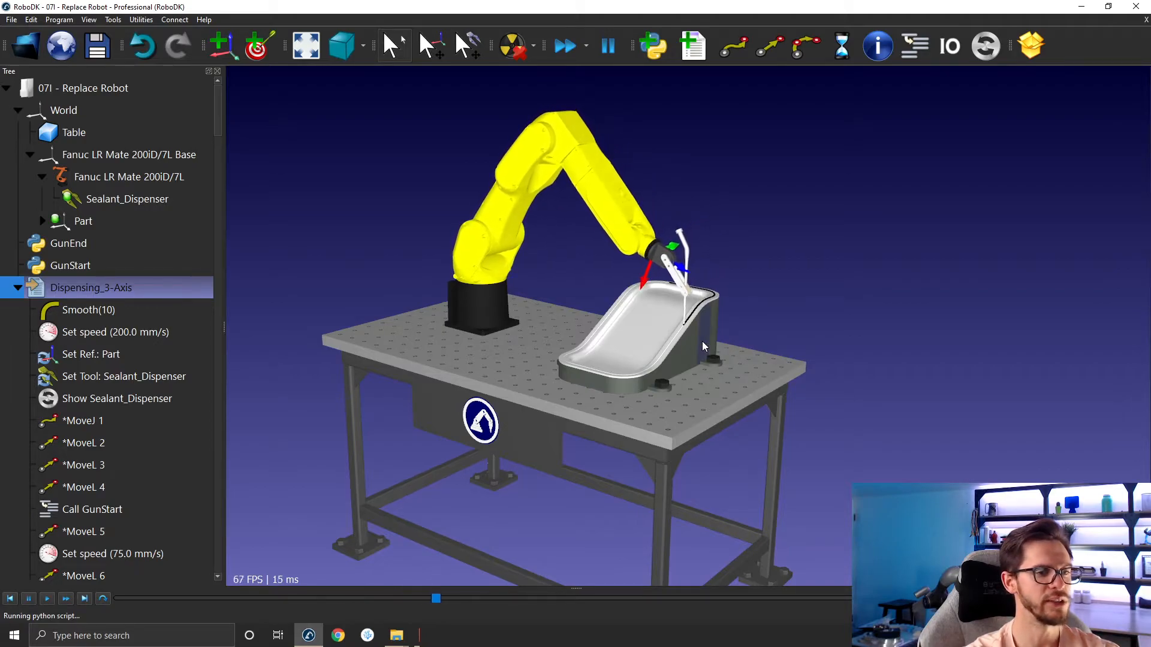
Stop the running simulation and run Dispensing_3-Axis again to check the robot's motion along the part
{"action": "right_click", "coordinate": [508, 179]}
{"action": "left_click", "coordinate": [587, 349]}
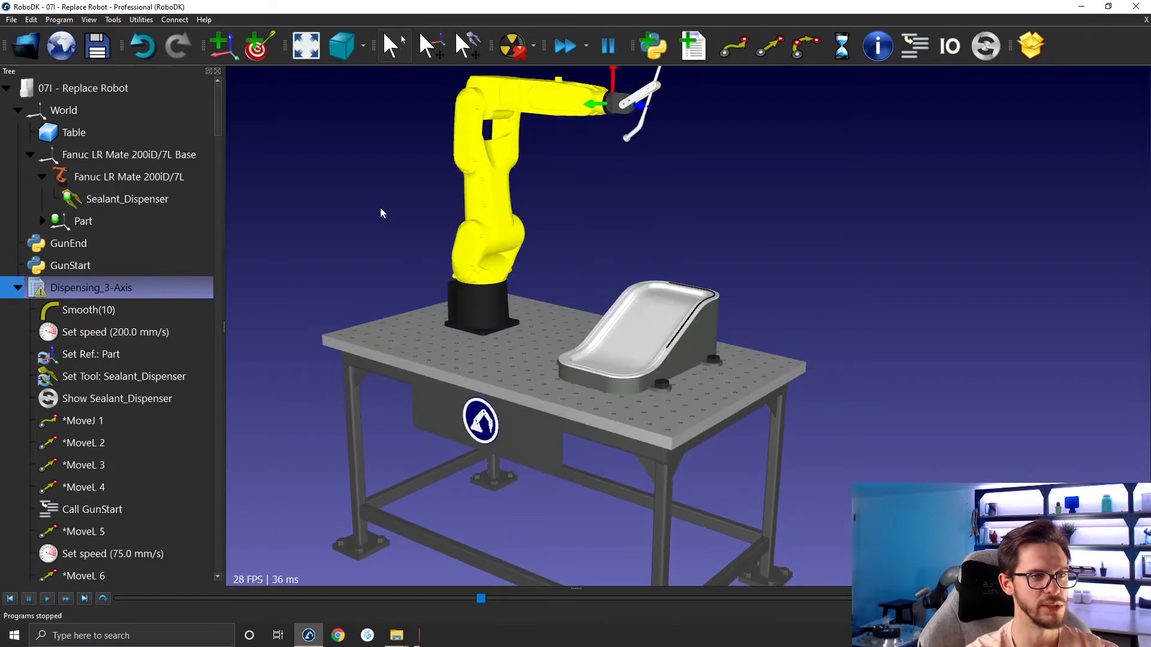
{"action": "left_click", "coordinate": [131, 287]}
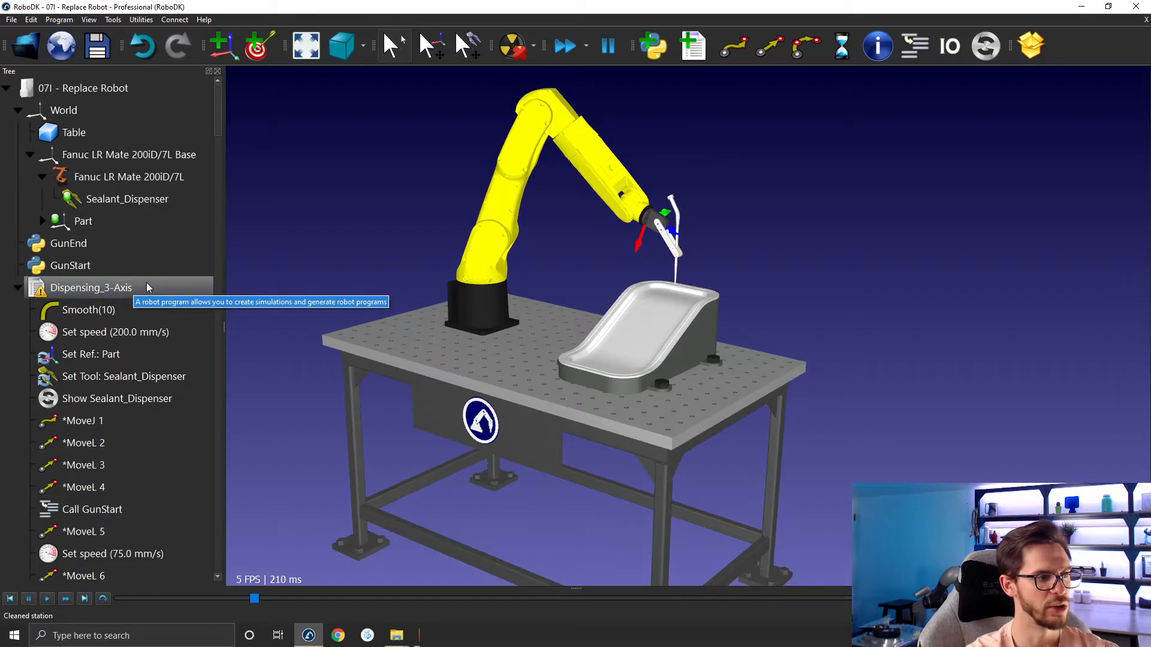
{"action": "double_click", "coordinate": [145, 285]}
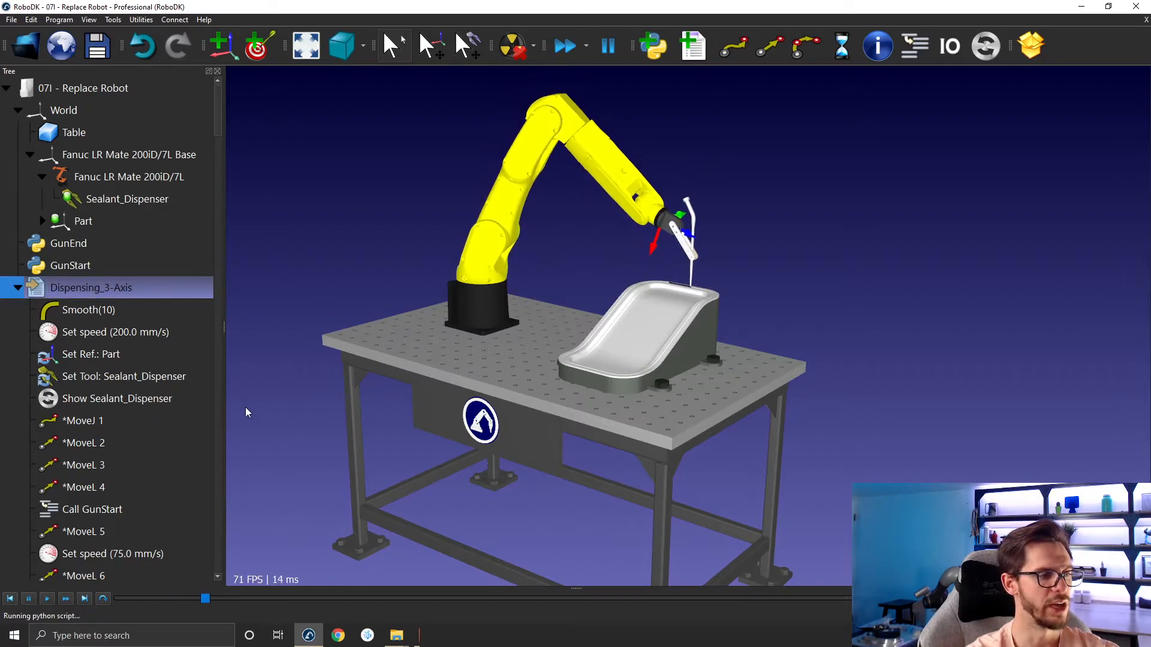
Move the robot to the MoveJ 1 target, open its properties and select the configuration 34.23°, 120.64°, 79.41°, -147.40°, 101.15°, -6.05°
{"action": "double_click", "coordinate": [187, 419]}
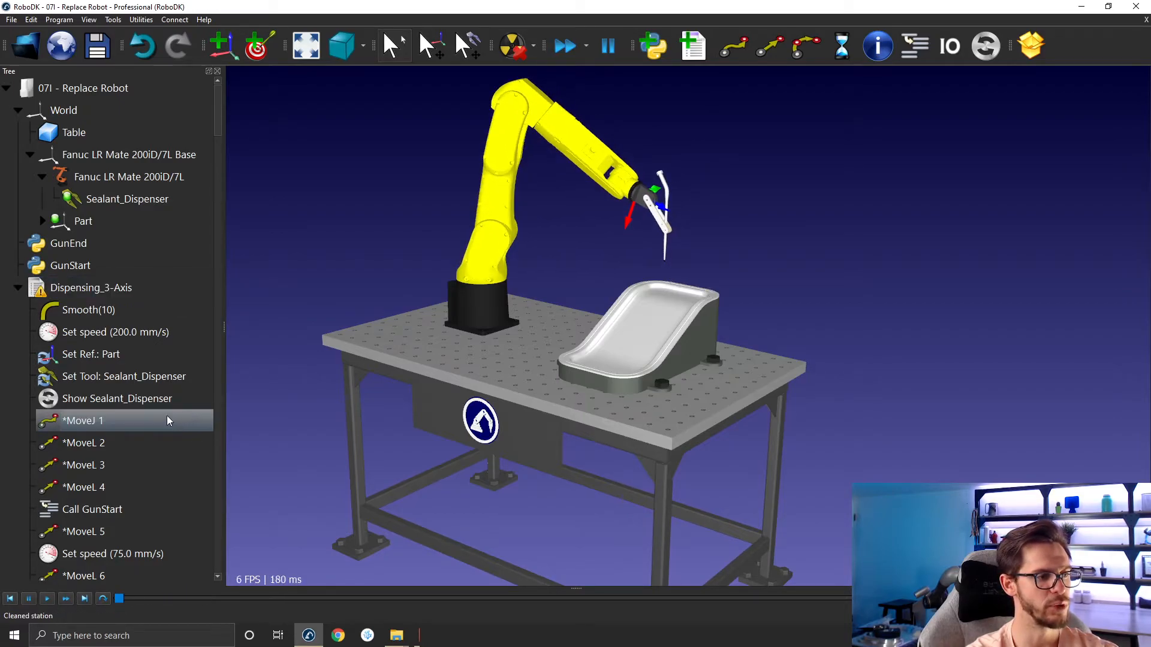
{"action": "double_click", "coordinate": [484, 224]}
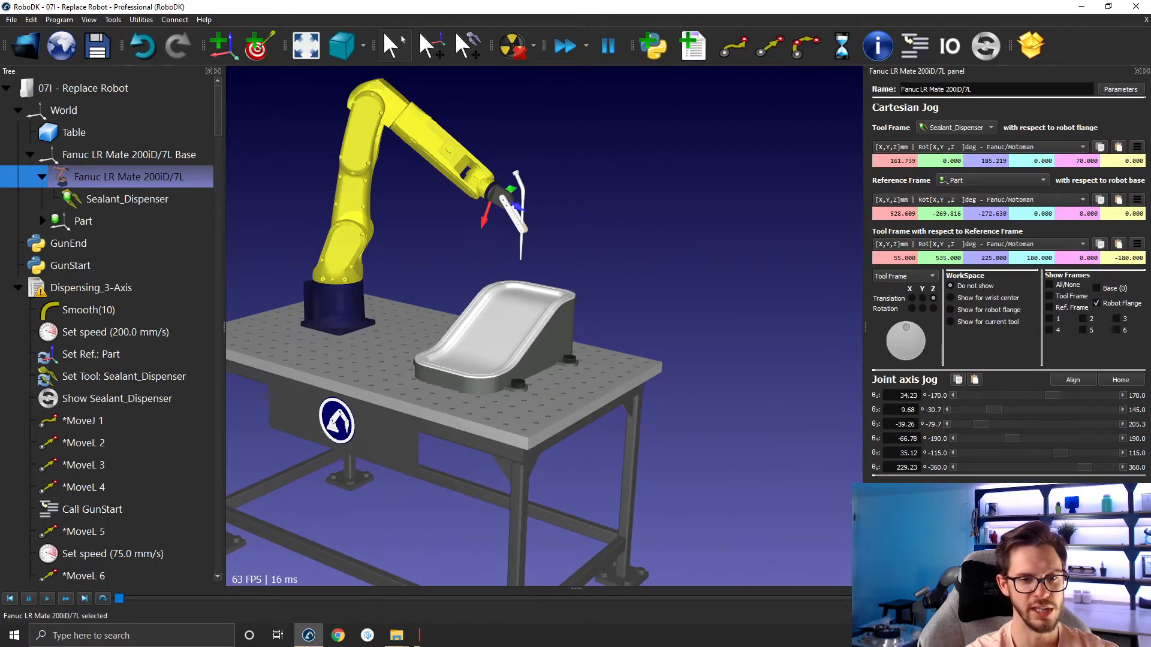
{"action": "left_click", "coordinate": [1079, 498]}
{"action": "left_click", "coordinate": [1073, 516]}
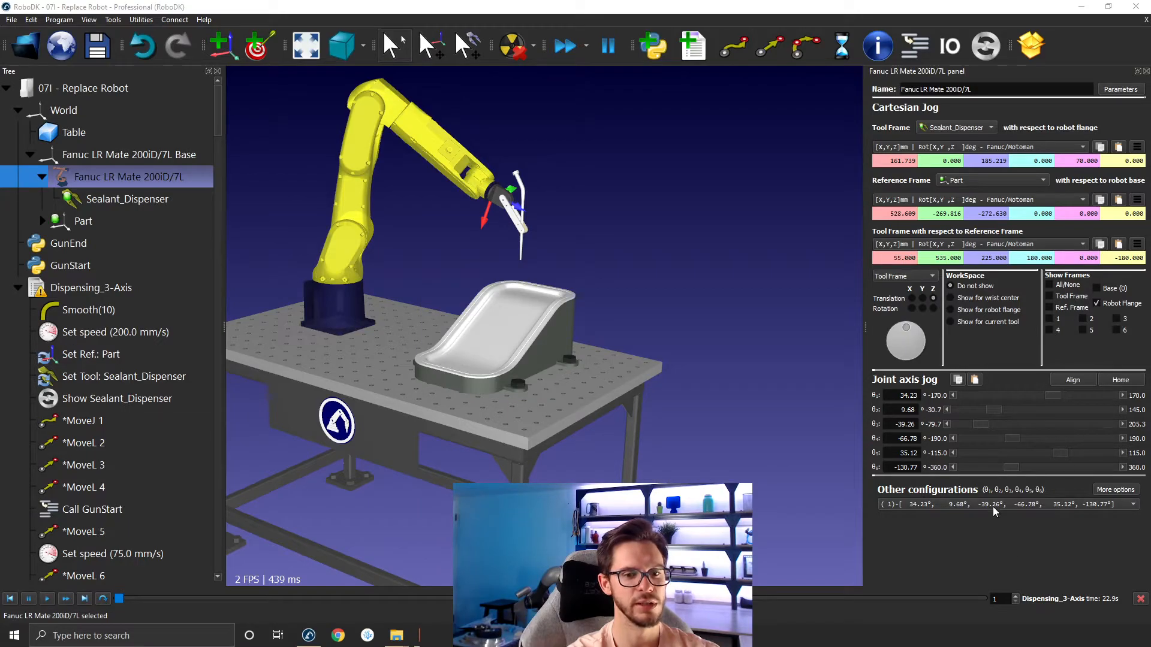
{"action": "scroll", "coordinate": [993, 506], "scroll_direction": "down", "scroll_amount": 3}
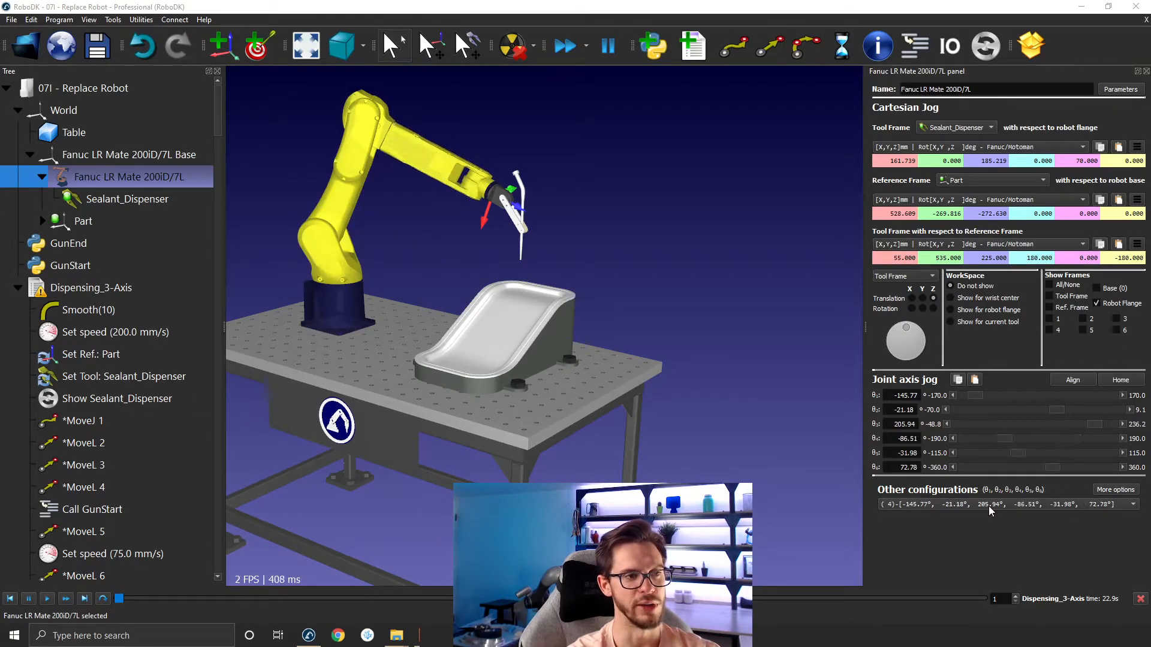
{"action": "scroll", "coordinate": [988, 505], "scroll_direction": "up", "scroll_amount": 1}
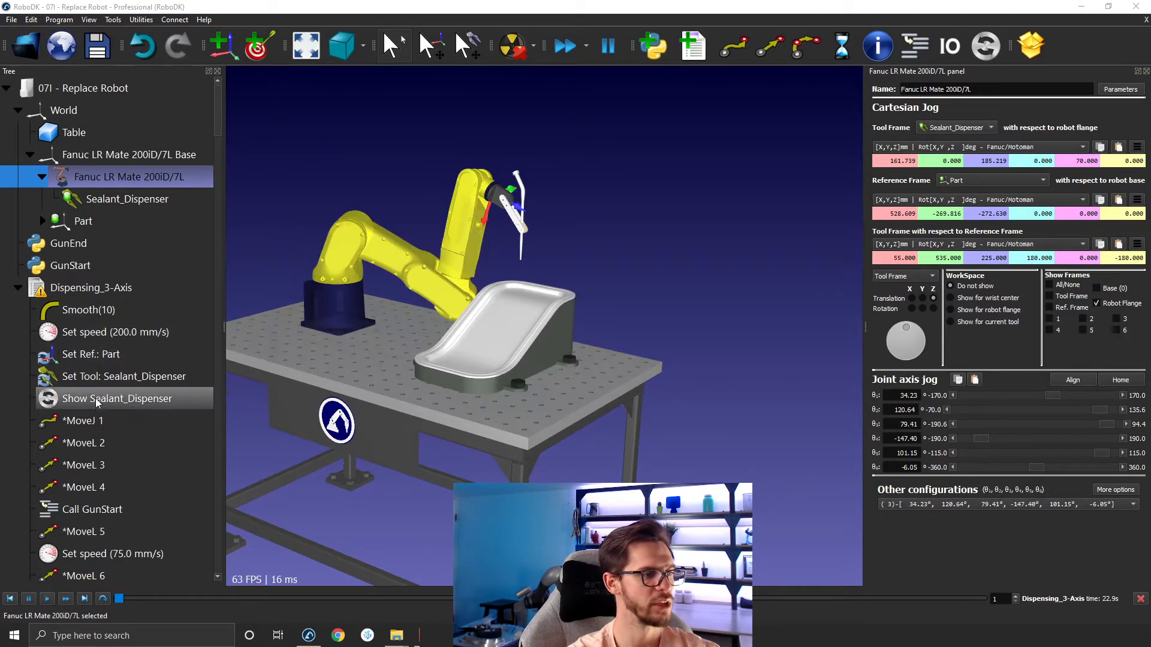
Teach the robot's current position to MoveJ 1 and test the Dispensing_3-Axis program with that configuration
{"action": "right_click", "coordinate": [104, 429]}
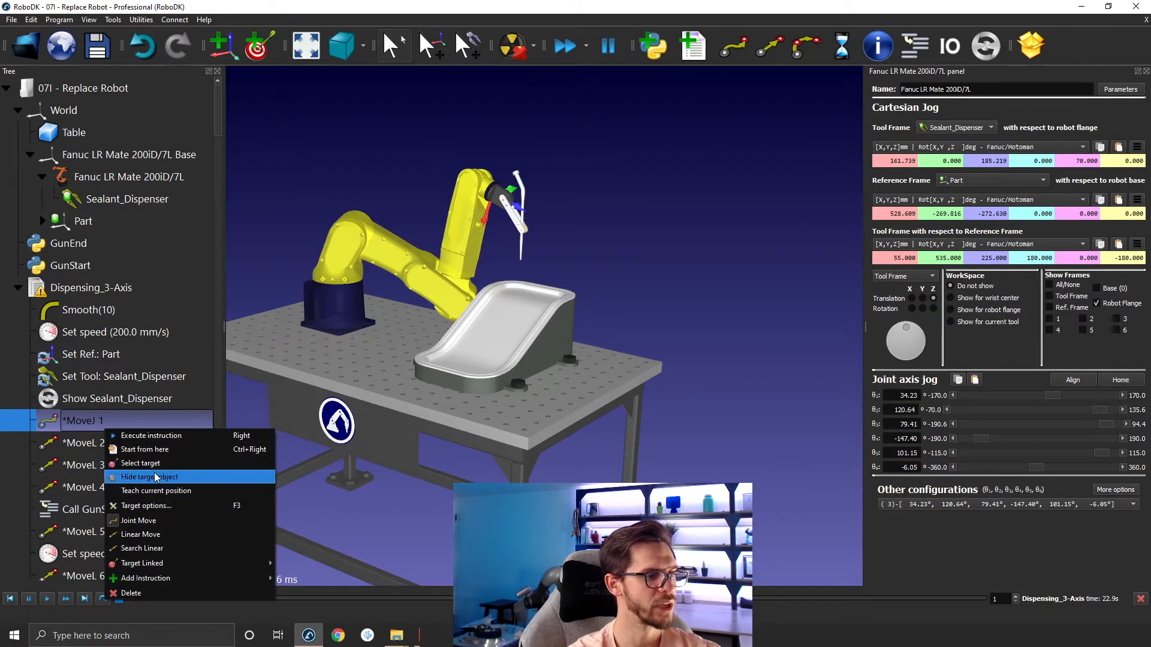
{"action": "left_click", "coordinate": [162, 492]}
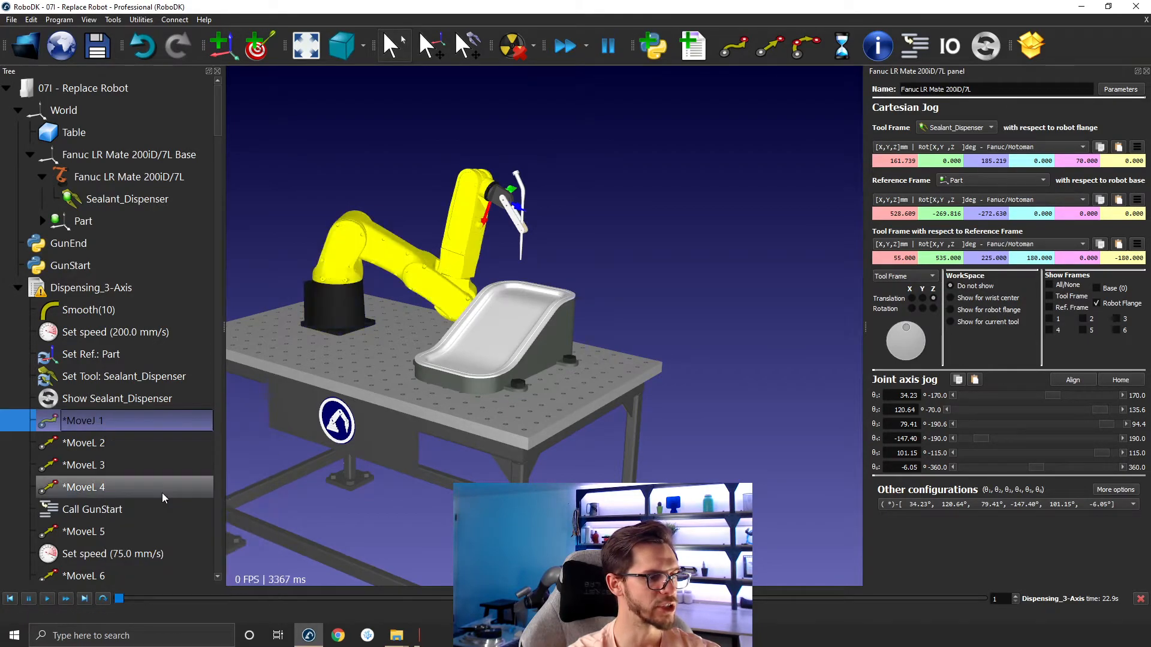
{"action": "double_click", "coordinate": [115, 293]}
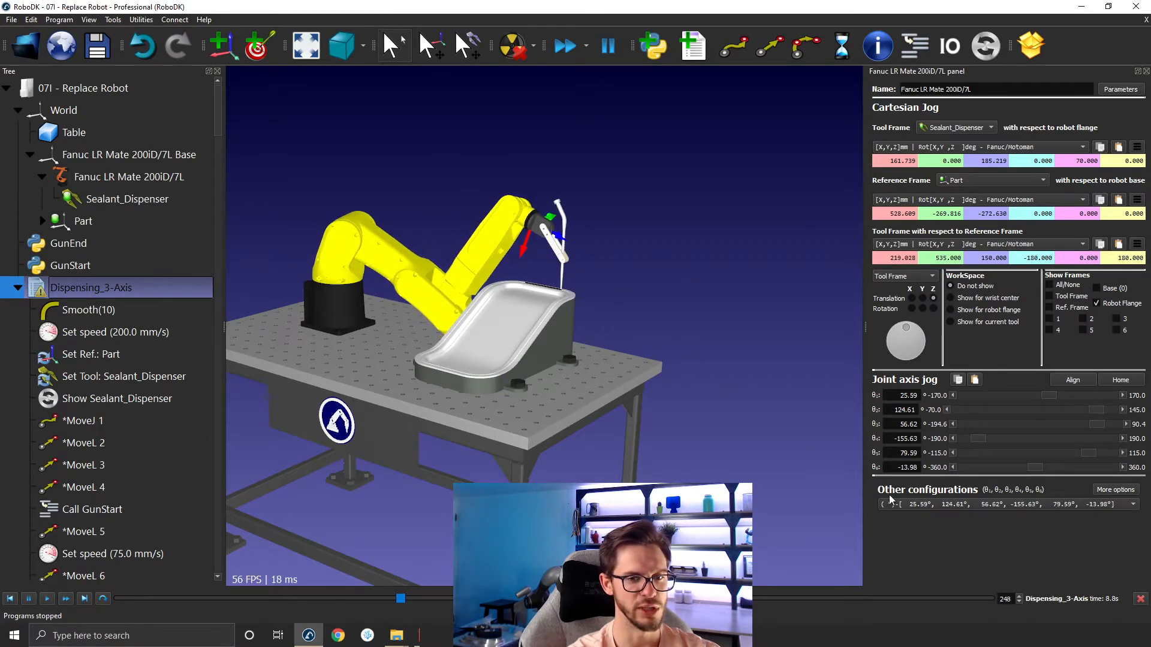
Return the robot to the MoveJ 1 target and select the configuration 34.23°, 9.68°, -39.26°, -66.78°, 35.12°, -130.77°
{"action": "double_click", "coordinate": [199, 420]}
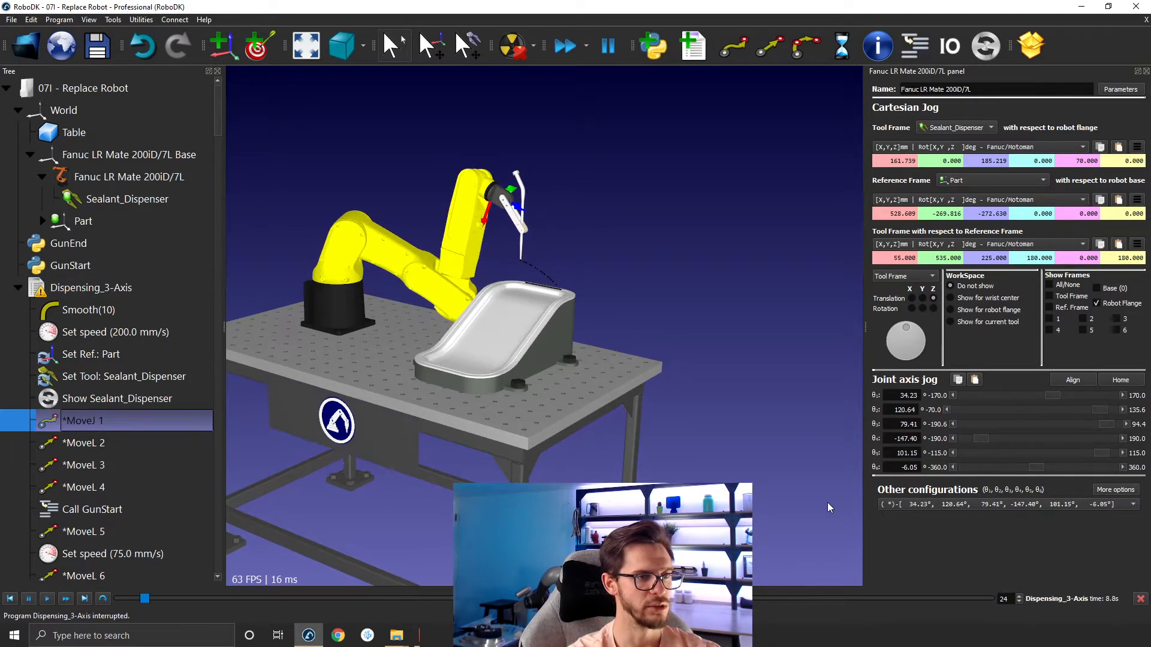
{"action": "left_click", "coordinate": [963, 505]}
{"action": "left_click", "coordinate": [950, 508]}
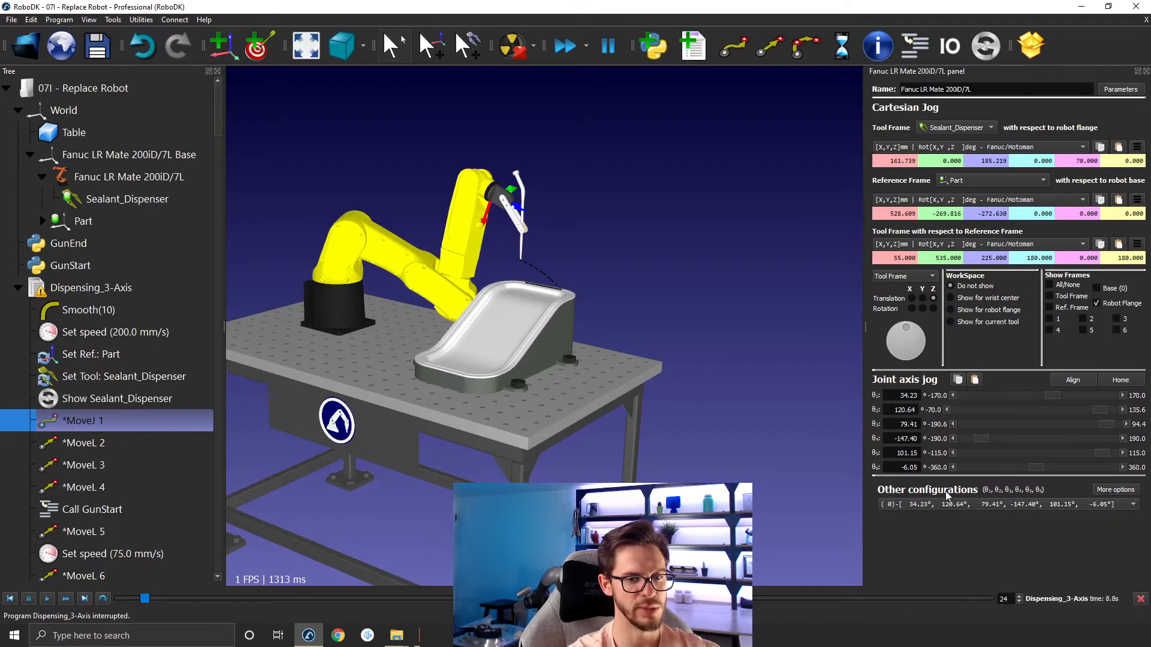
{"action": "scroll", "coordinate": [949, 503], "scroll_direction": "down", "scroll_amount": 1}
{"action": "scroll", "coordinate": [949, 503], "scroll_direction": "up", "scroll_amount": 1}
{"action": "scroll", "coordinate": [949, 503], "scroll_direction": "down", "scroll_amount": 1}
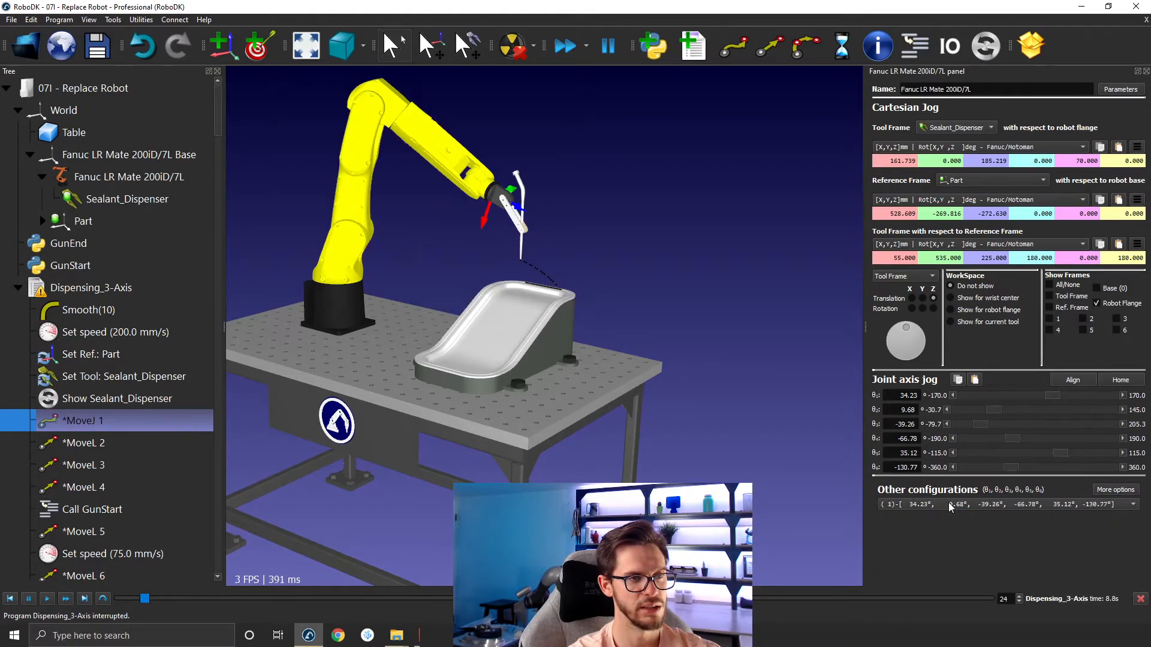
Store the selected configuration as the taught position of MoveJ 1 and run Dispensing_3-Axis to check the full path
{"action": "right_click", "coordinate": [100, 422]}
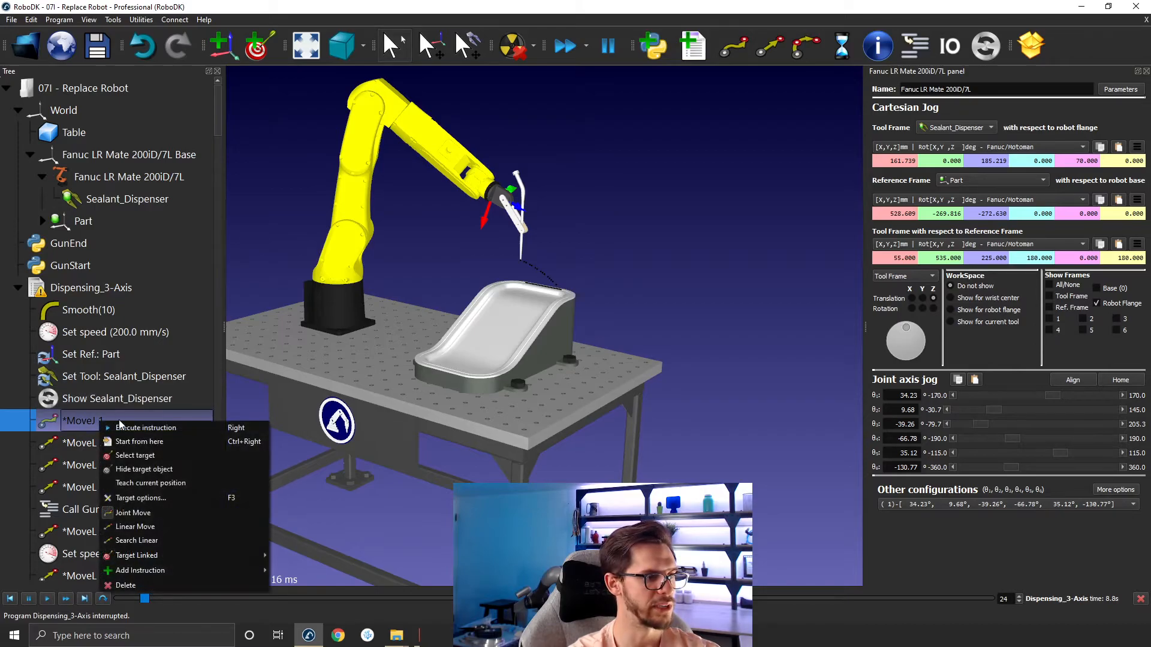
{"action": "left_click", "coordinate": [151, 483]}
{"action": "double_click", "coordinate": [135, 289]}
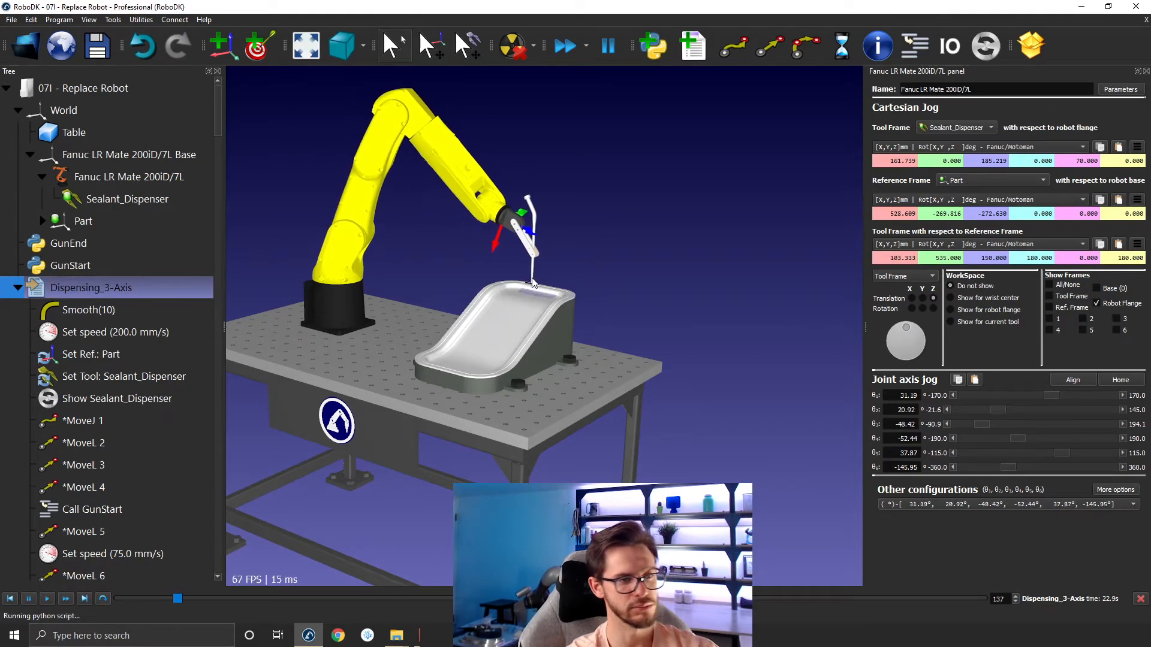
{"action": "middle_click_drag", "start_coordinate": [490, 321], "coordinate": [606, 282]}
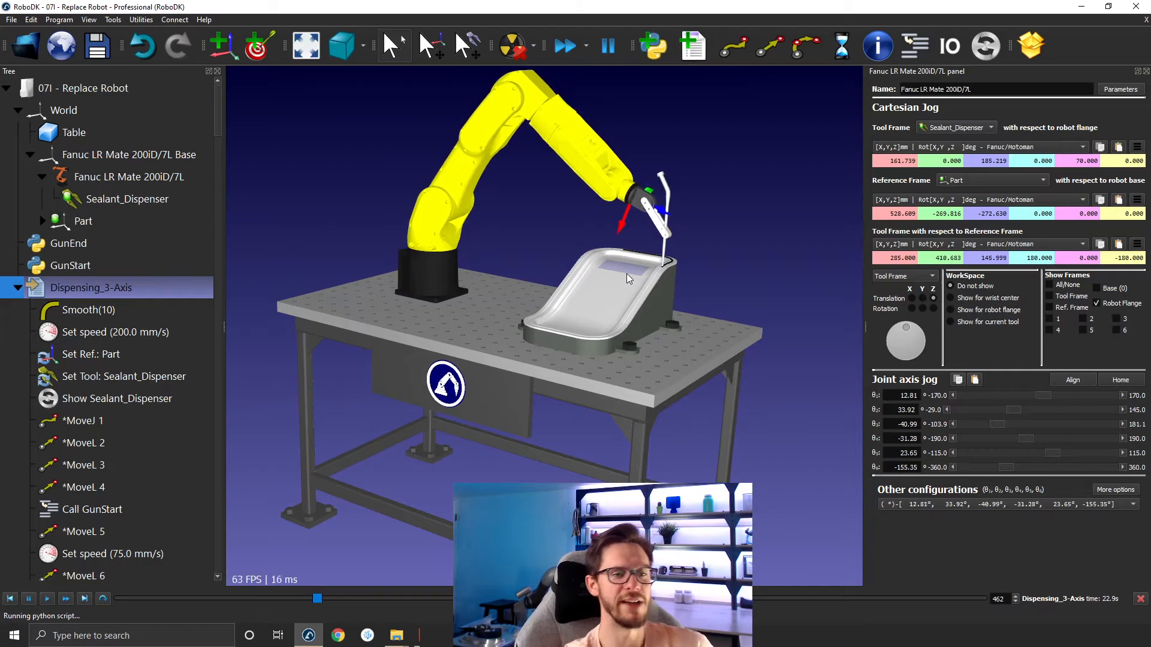